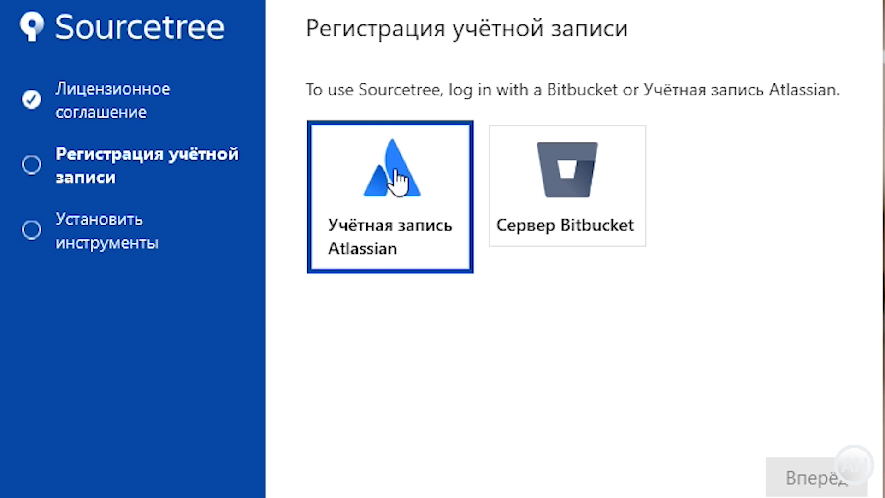
Complete the Sourcetree setup with an Atlassian account and Mercurial included, declining to load an SSH key
left_click(386, 252)
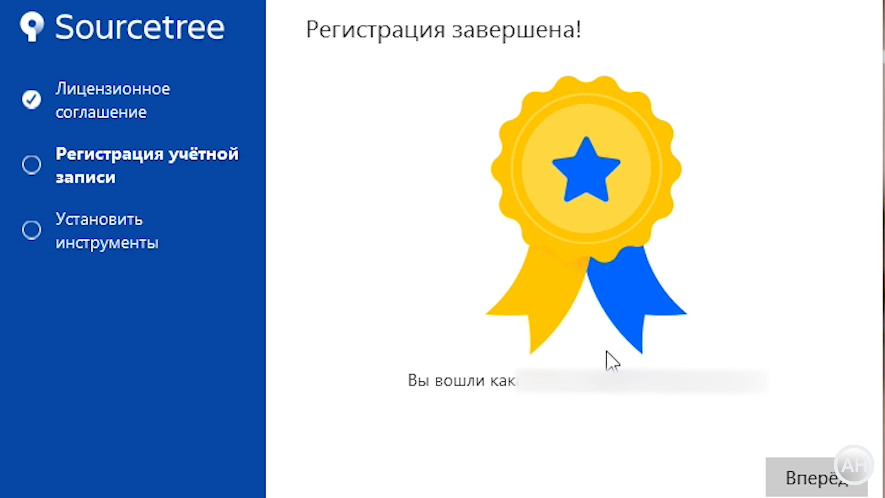
left_click(816, 469)
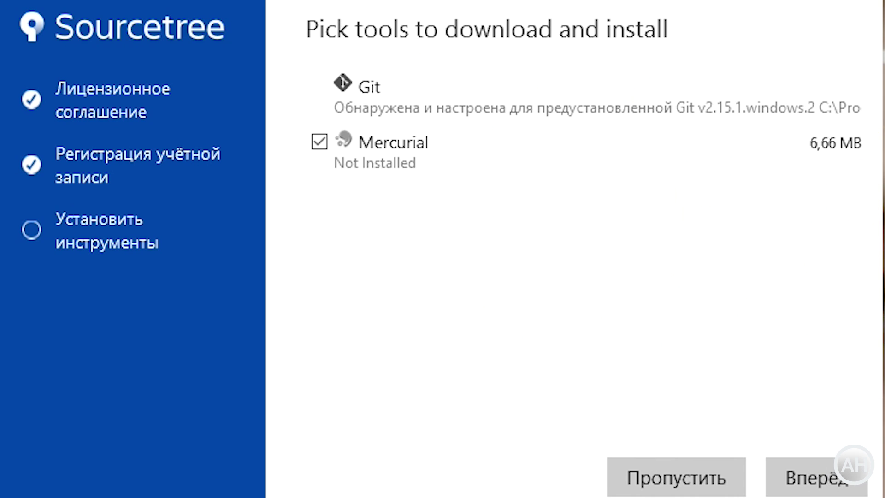
left_click(815, 475)
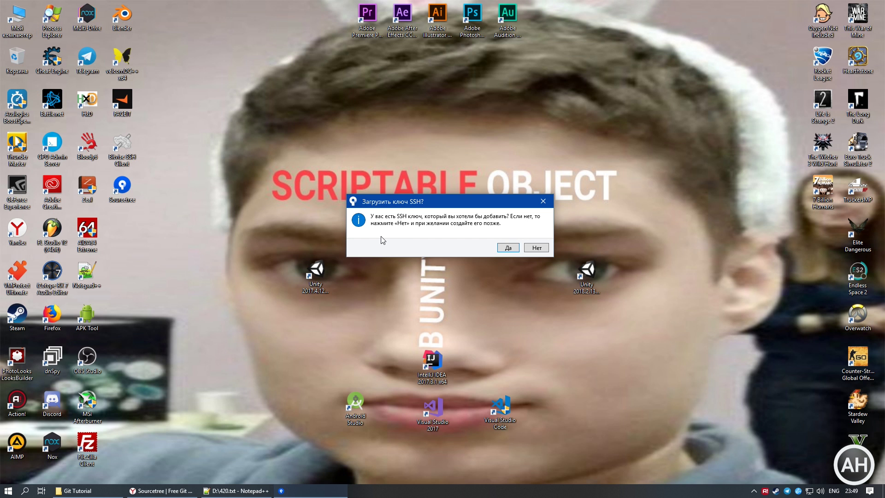
left_click(536, 248)
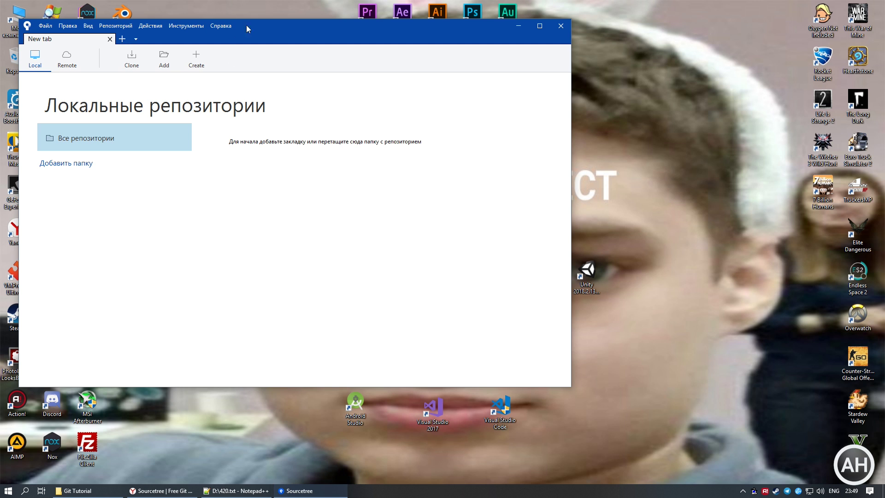
Enter the default user's full name and e-mail address in the general settings and save them
left_click_drag(246, 25, 433, 69)
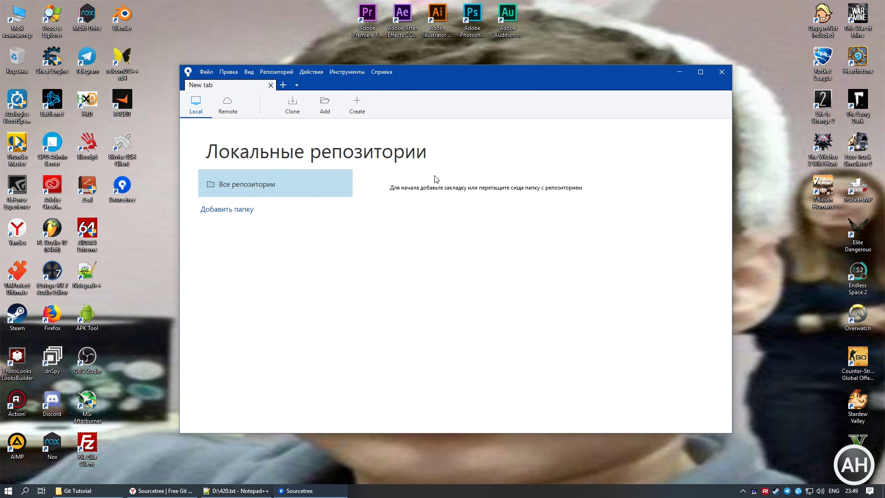
left_click(357, 73)
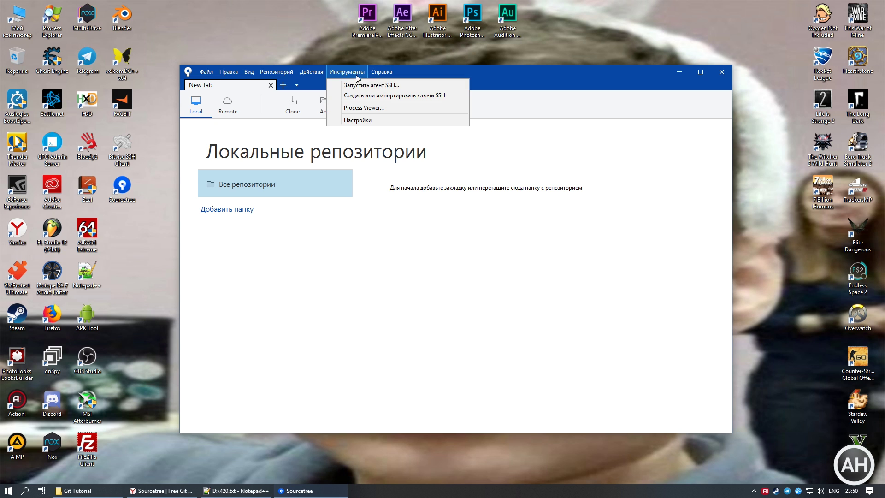
left_click(358, 120)
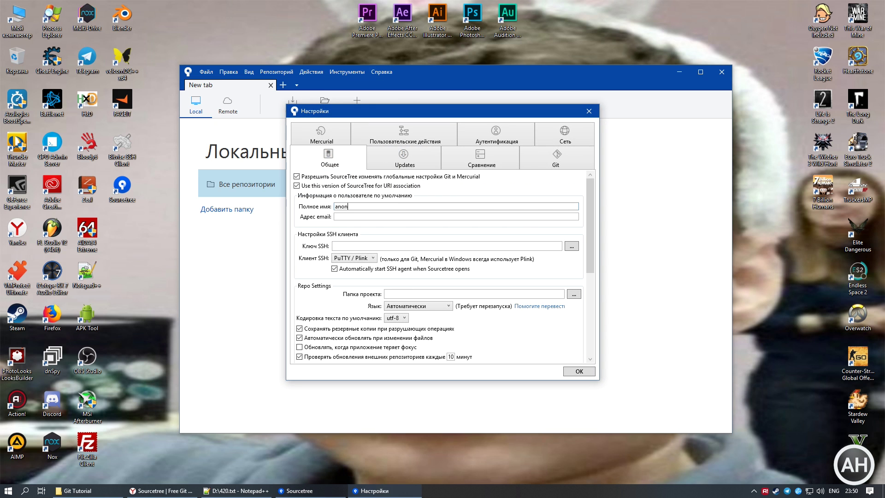
type("era")
left_click(375, 217)
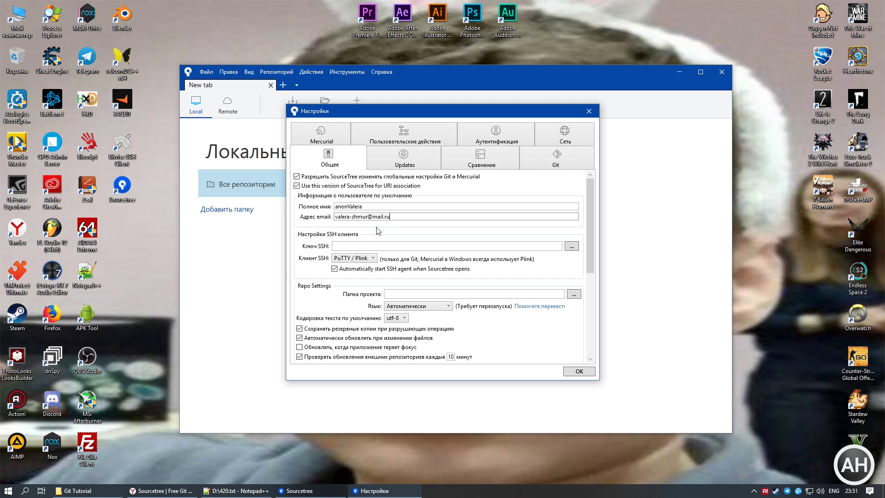
left_click(576, 372)
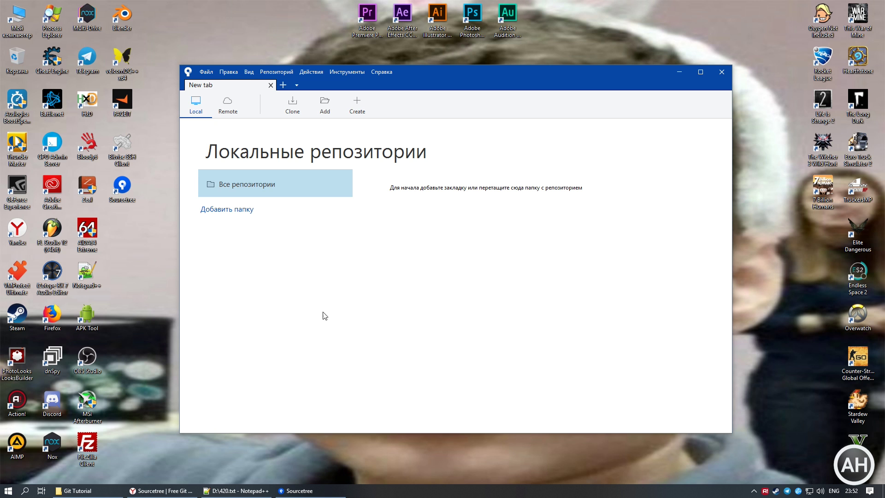
Switch to the browser, look at the account menu on the GitLab dashboard, and view the PuTTY download page
left_click(162, 490)
left_click(230, 8)
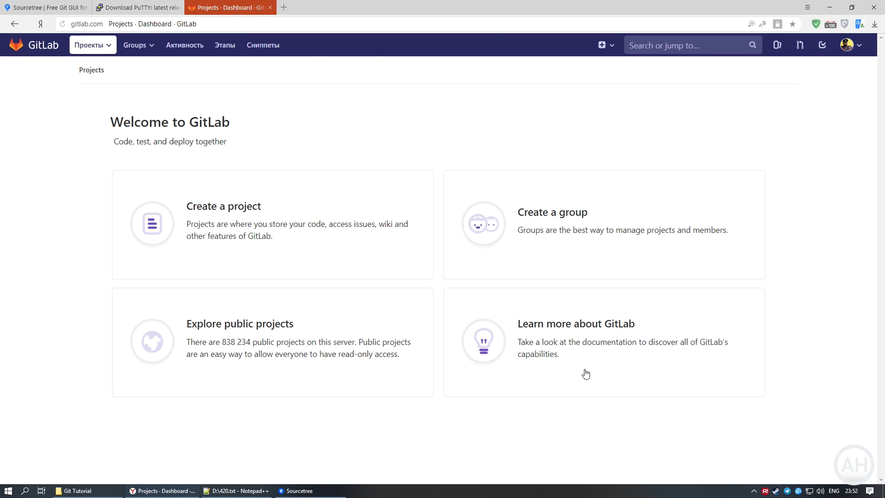
left_click(852, 44)
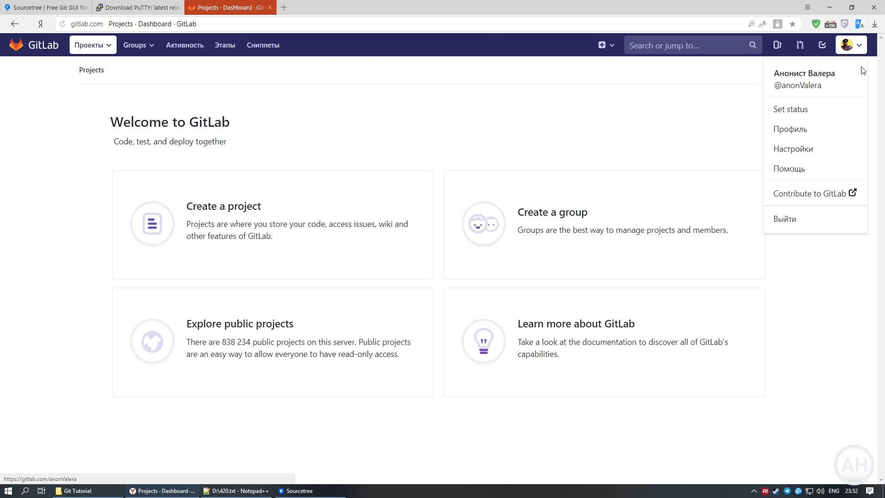
left_click(735, 94)
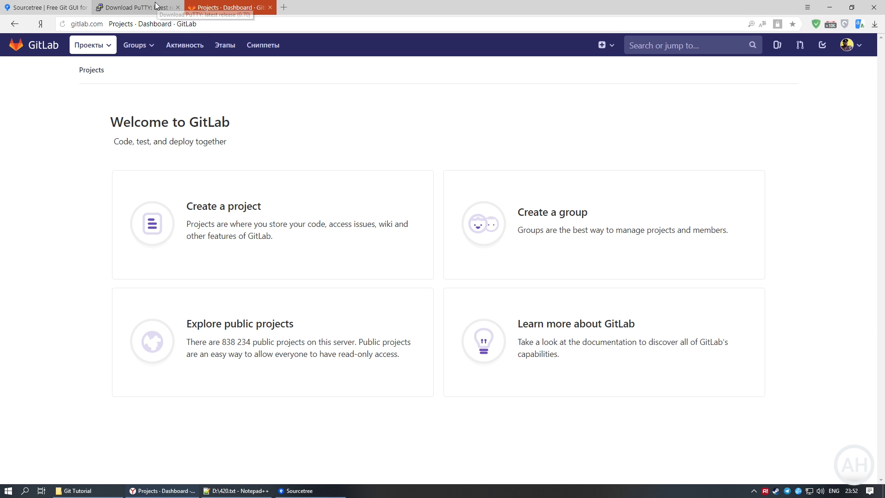
left_click(153, 6)
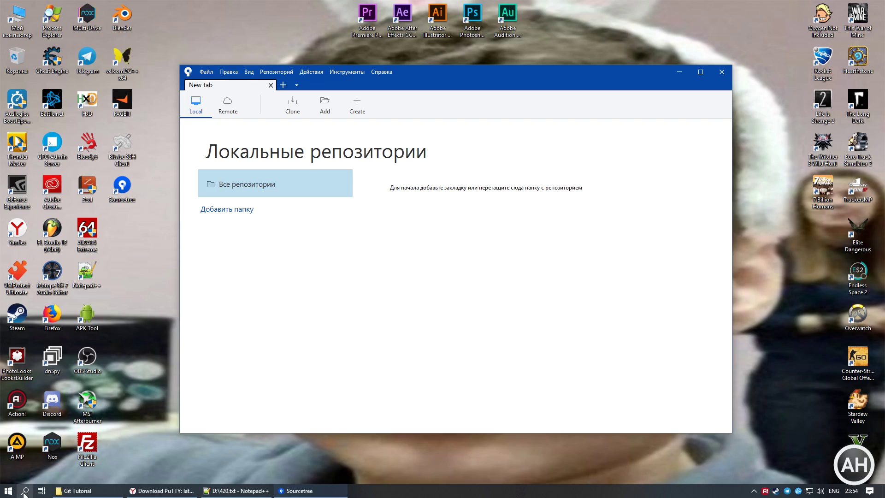
Launch PuTTYgen and generate a 2048-bit RSA public/private key pair
left_click(25, 491)
type("putty")
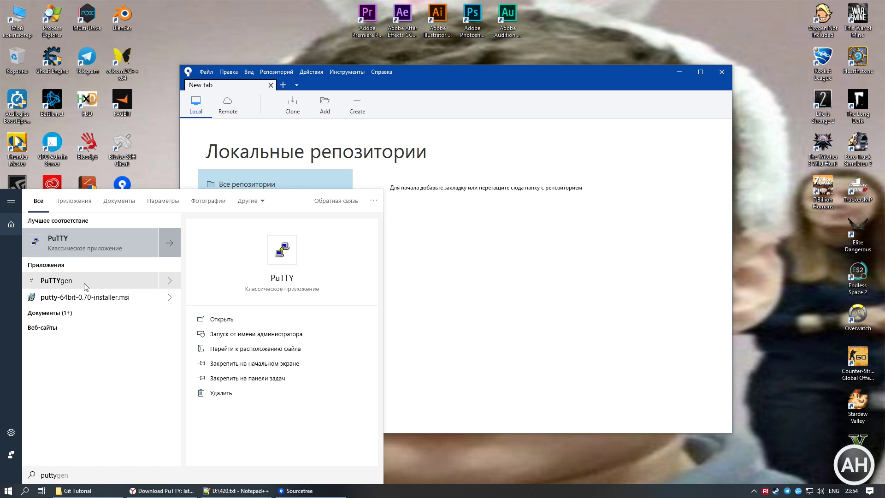
left_click(85, 286)
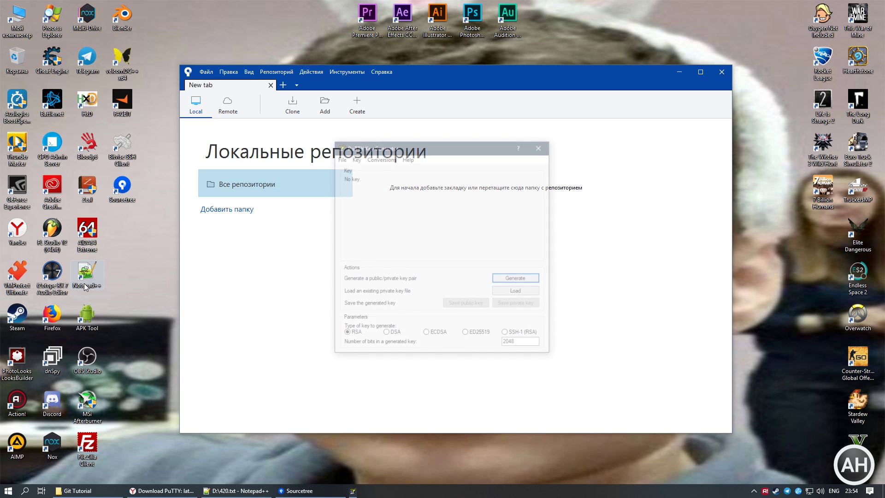
left_click(520, 280)
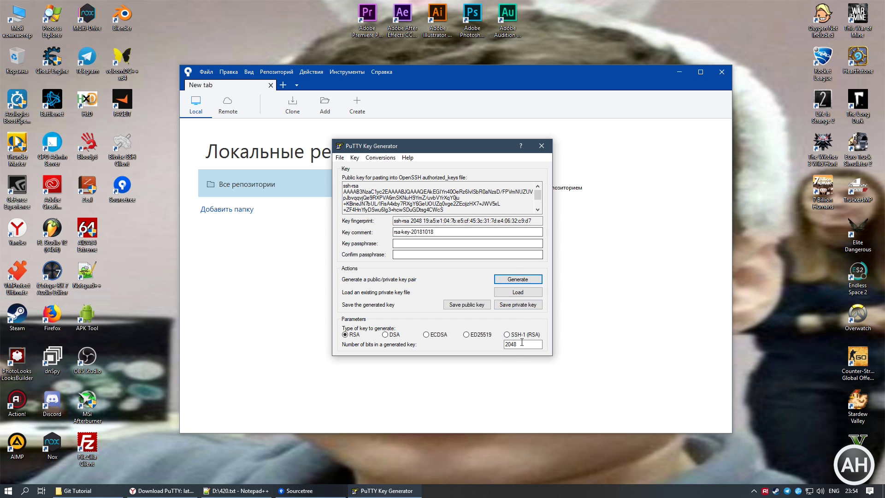
left_click(537, 202)
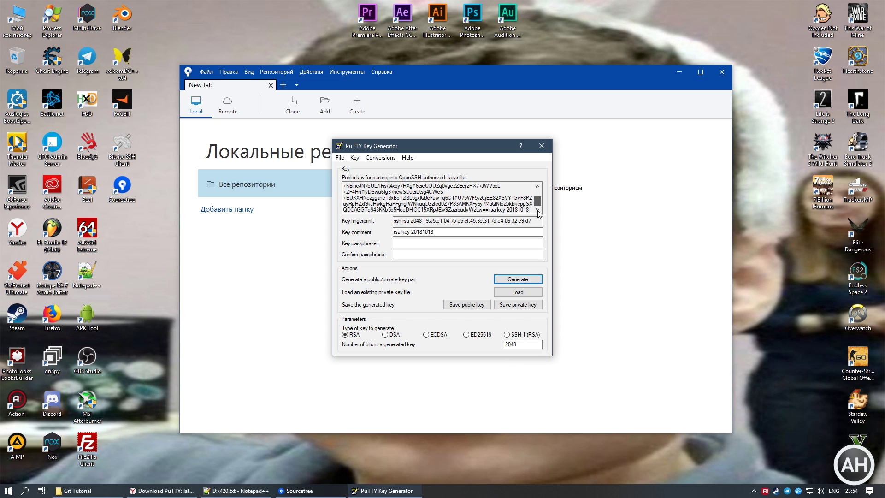
Protect the key with a confirmed passphrase and save the private key as tutorial-key in the D:\Git folder
left_click(414, 244)
type("•••")
key("Tab")
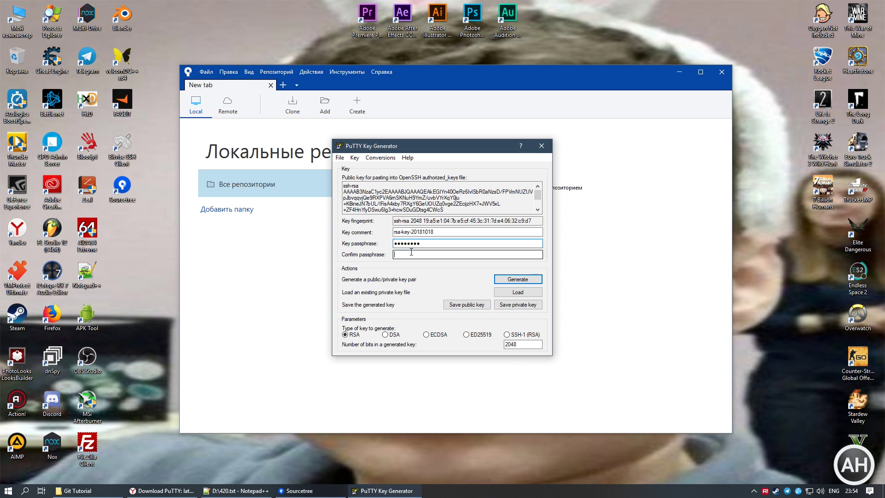
type("••••••••")
left_click(518, 305)
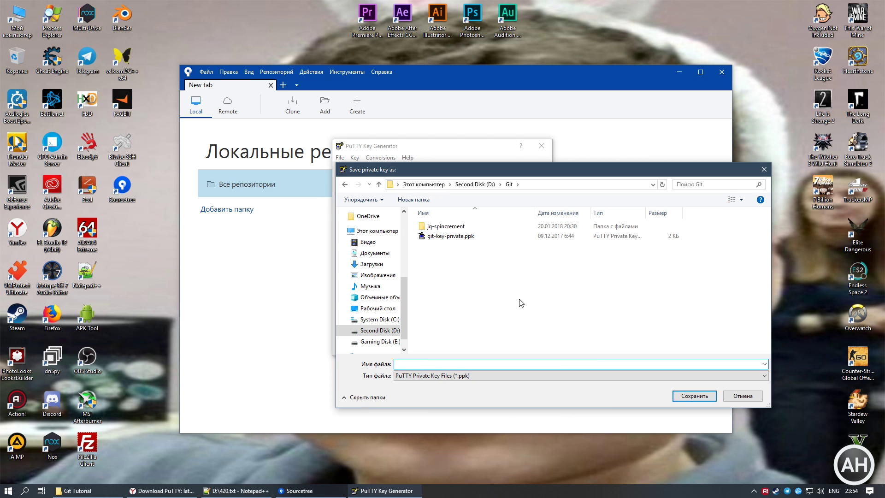
type("tutorial-key")
key("Return")
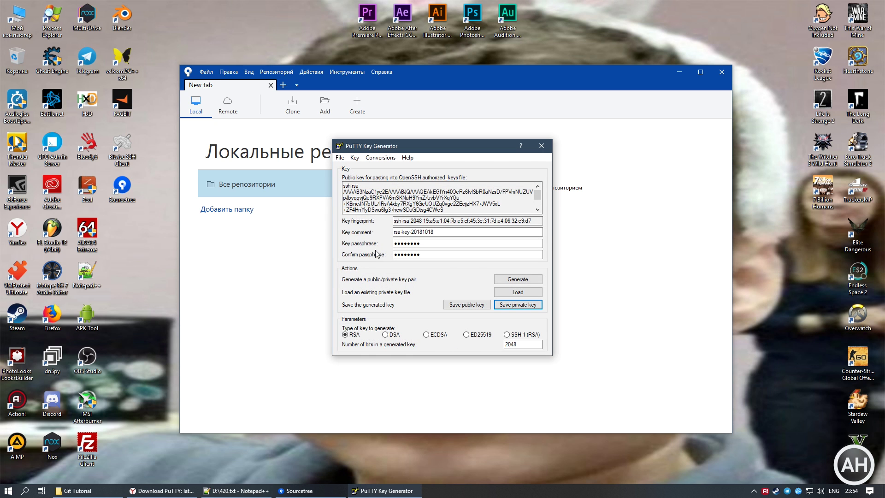
Copy the whole generated public key and open the SSH keys page of the GitLab user settings in the browser
left_click_drag(529, 211, 327, 134)
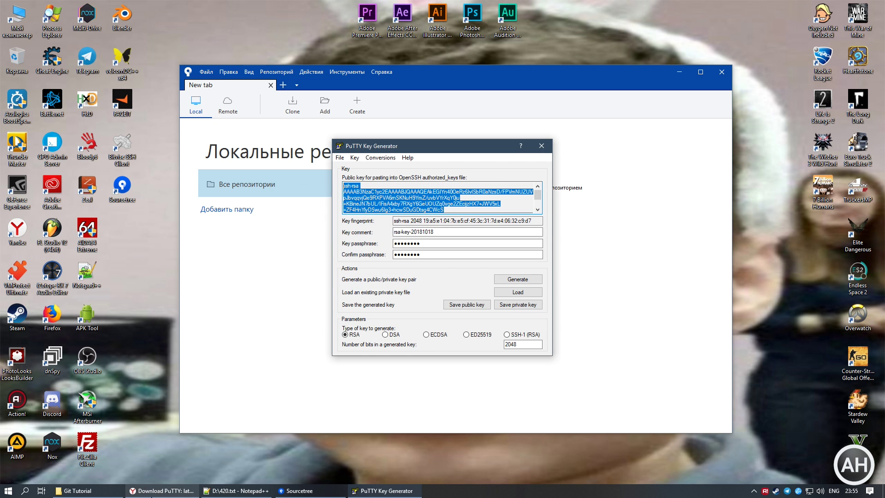
left_click(161, 491)
left_click(231, 7)
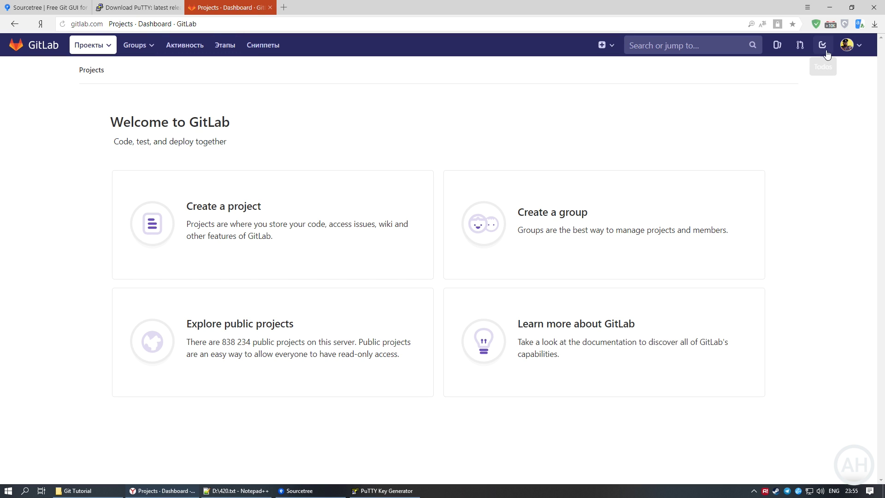
left_click(847, 45)
left_click(805, 150)
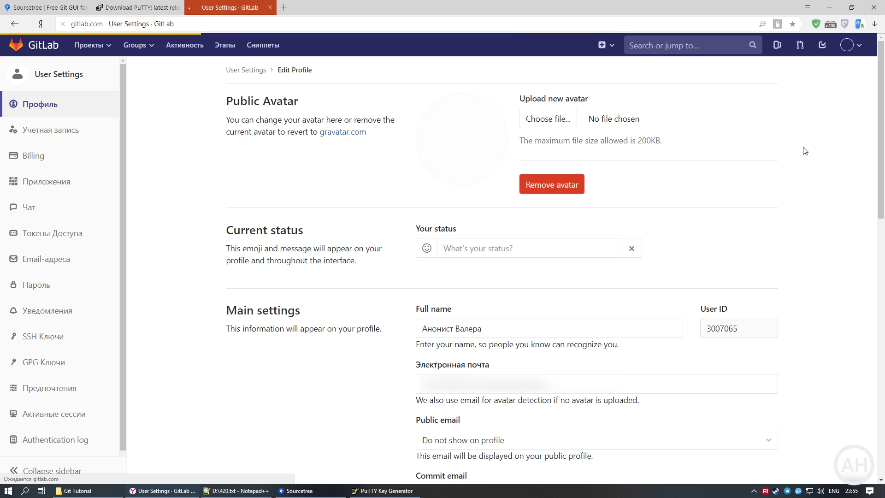
left_click(69, 346)
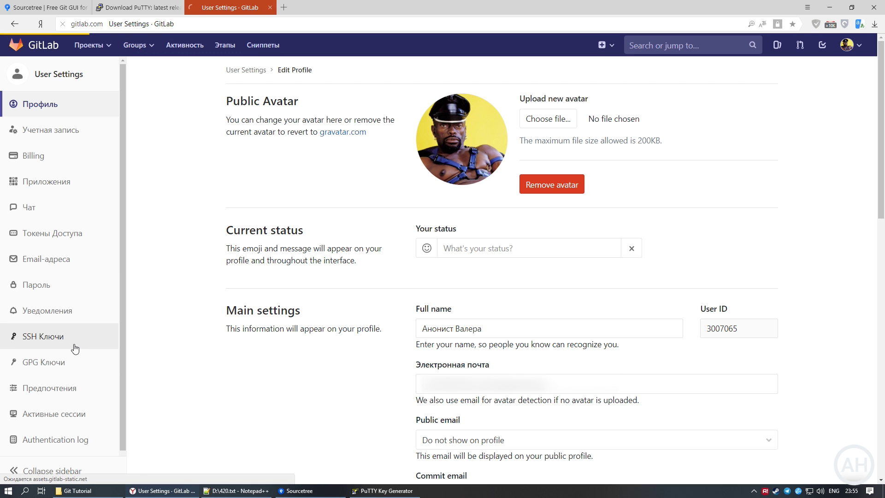
Paste the copied public key as a new SSH key and add it to the GitLab account
left_click(500, 204)
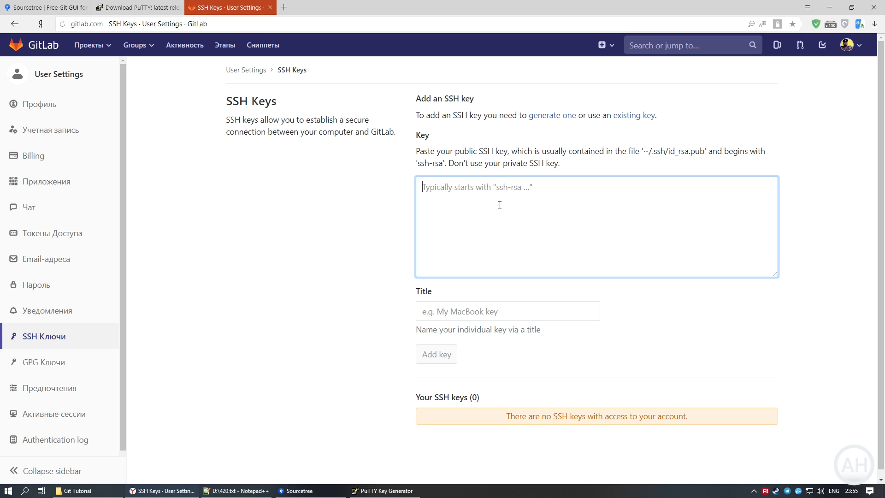
key("ctrl+v")
left_click(672, 310)
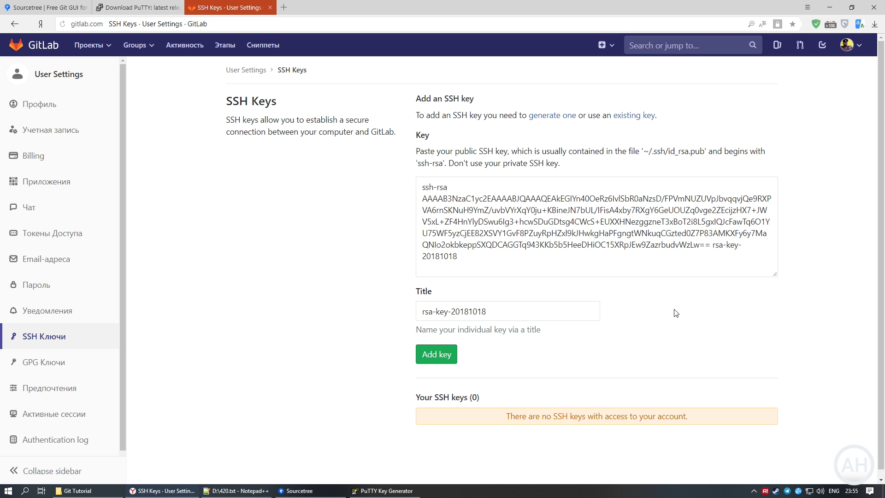
left_click(446, 356)
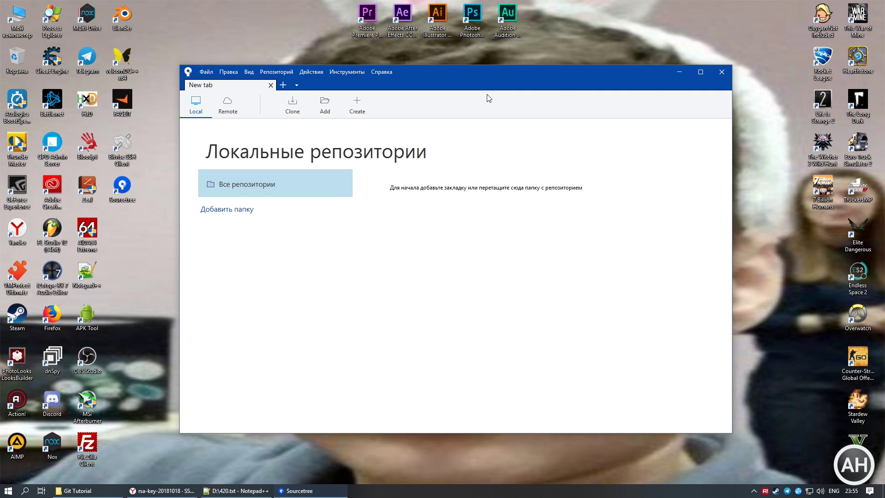
Set the SSH client key in Sourcetree's general settings to D:\Git\tutorial-key.ppk and save the settings
left_click(337, 73)
left_click(356, 120)
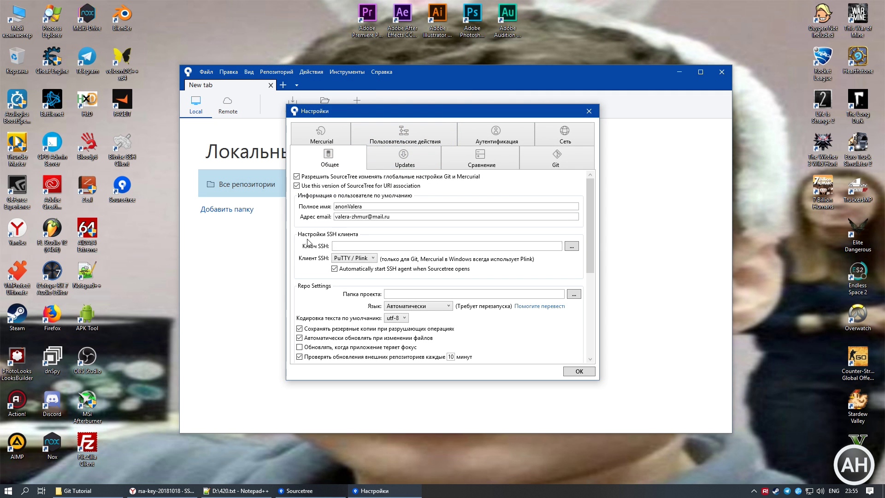
left_click(573, 246)
left_click(421, 188)
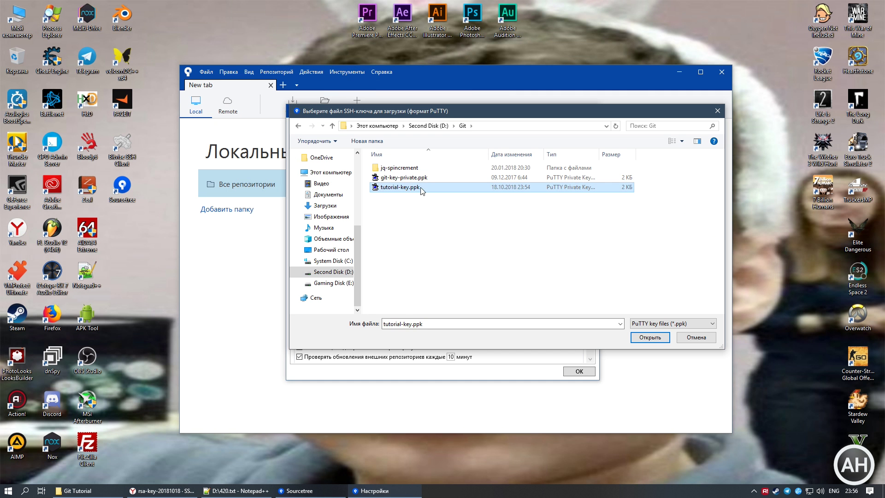
left_click(650, 338)
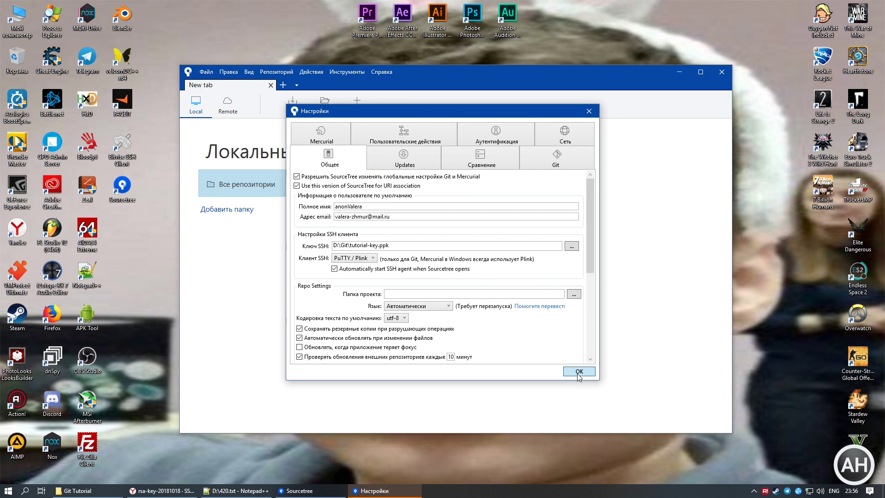
left_click(579, 372)
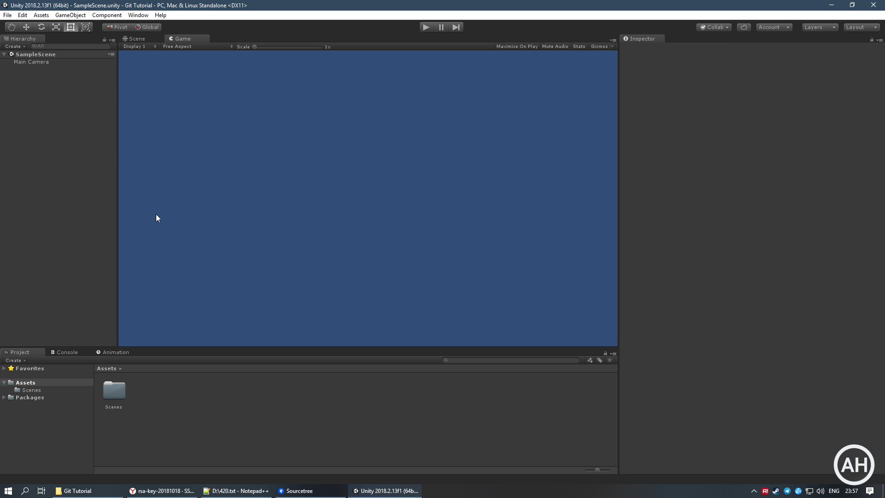
Create a local Git repository named Git Tutorial in Sourcetree for the folder D:\Unity Projects\Git Tutorial
left_click(302, 491)
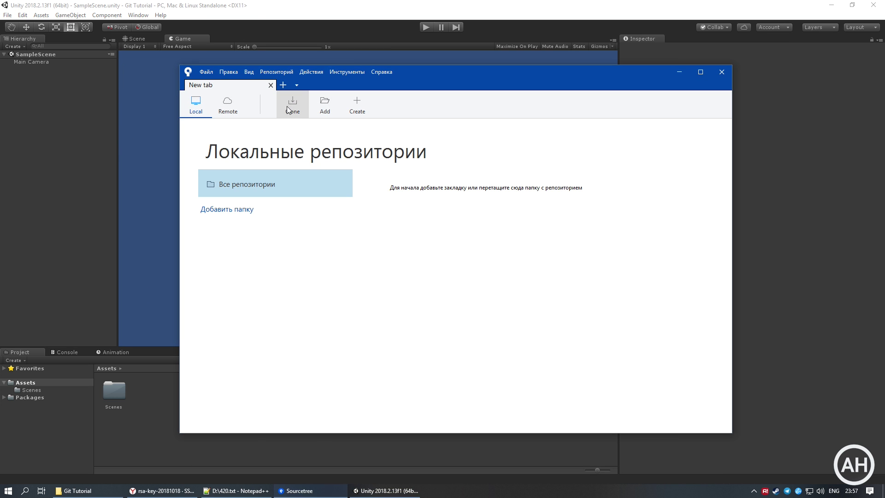
left_click(351, 105)
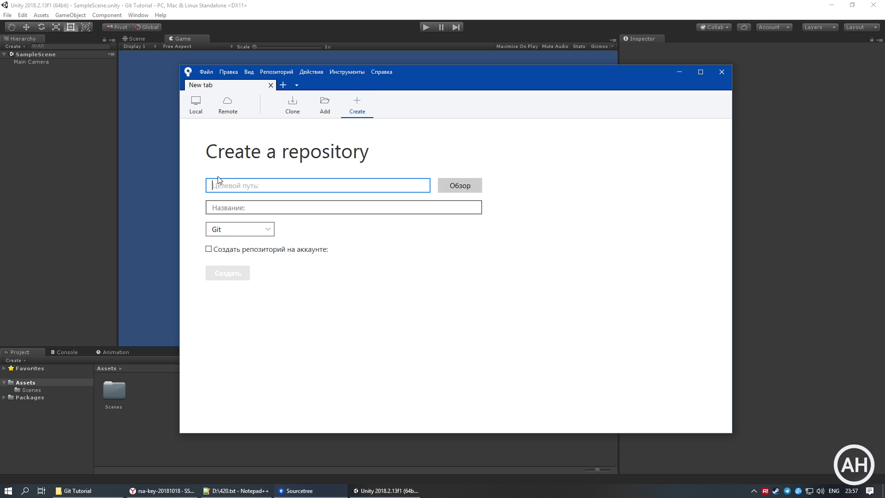
left_click(444, 185)
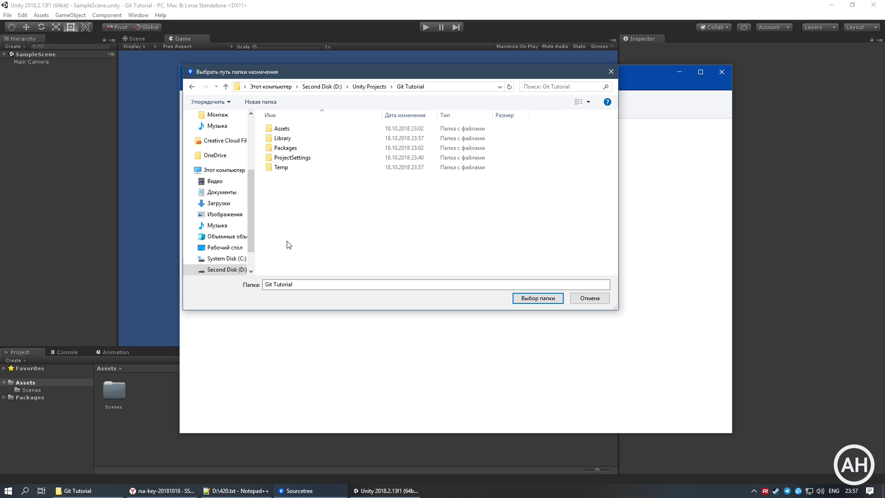
left_click(529, 298)
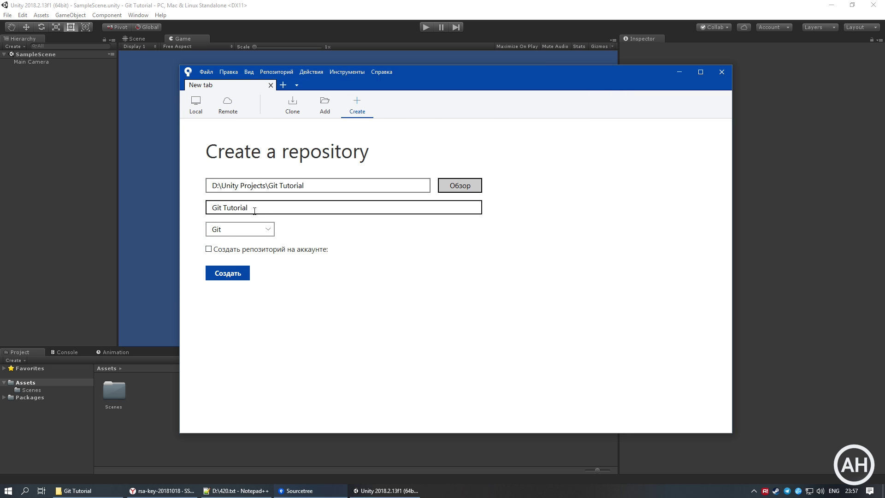
left_click(228, 276)
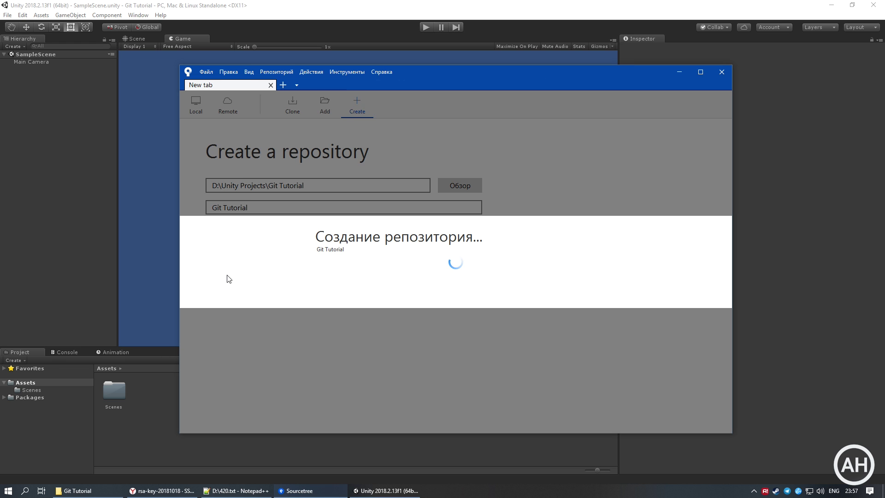
Inspect the contents of the project's .git folder and the list of unstaged files in Sourcetree
left_click(513, 128)
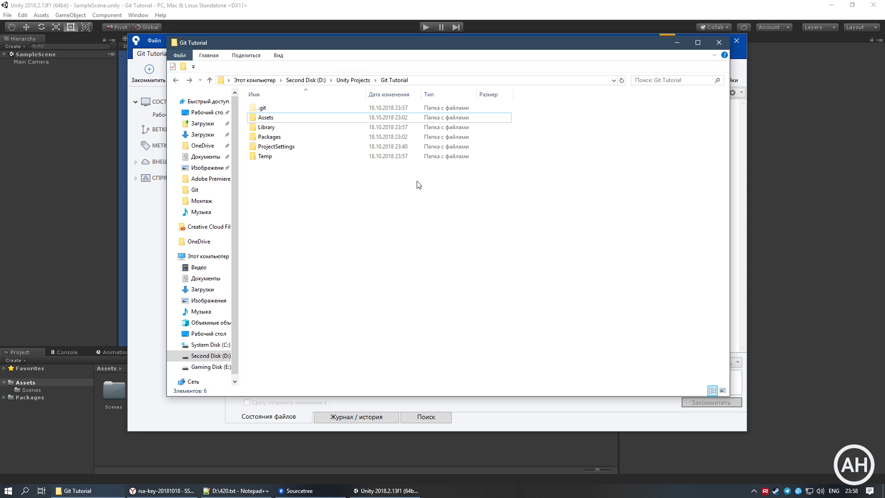
double_click(295, 108)
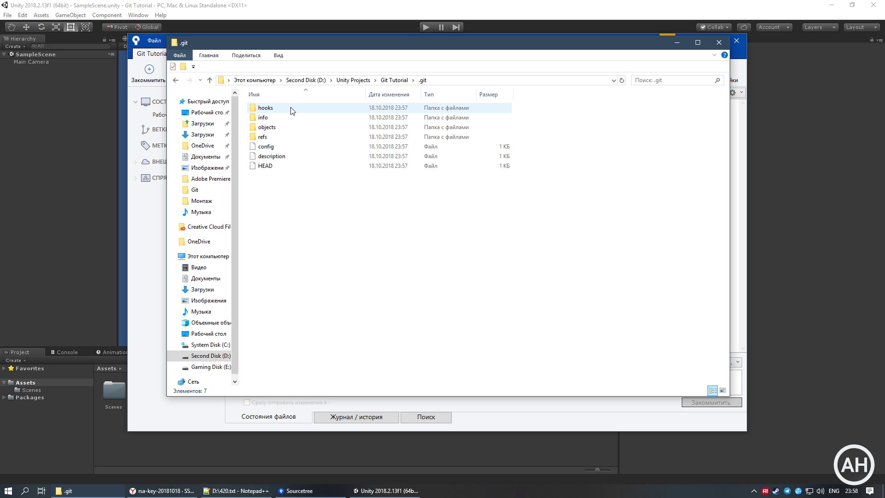
left_click(289, 165)
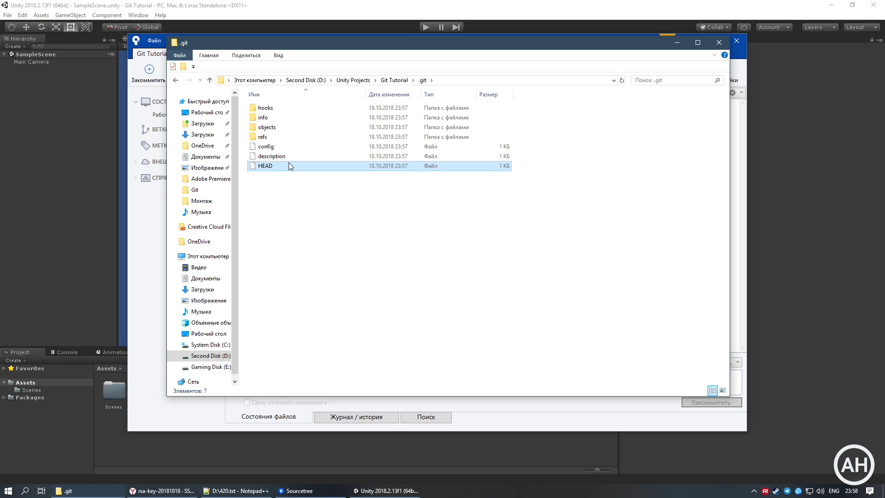
left_click(321, 202)
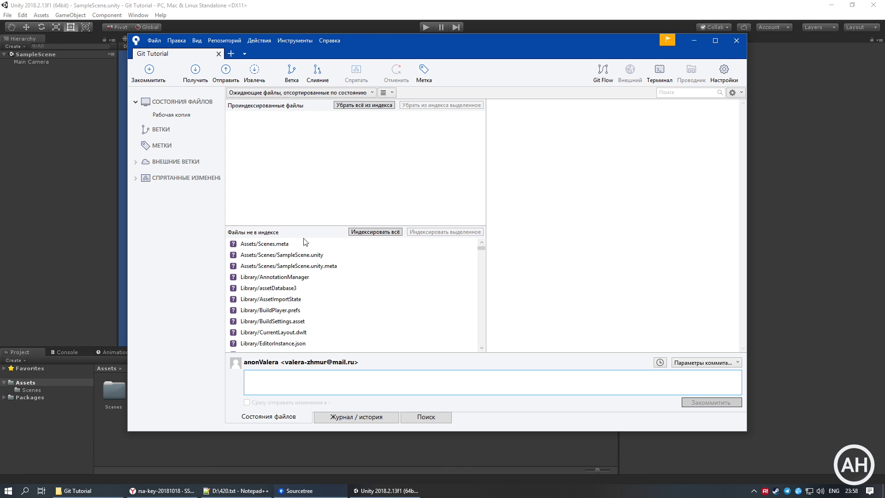
left_click(271, 372)
mouse_move(483, 254)
left_mouse_down()
mouse_move(484, 352)
mouse_move(485, 239)
left_mouse_up()
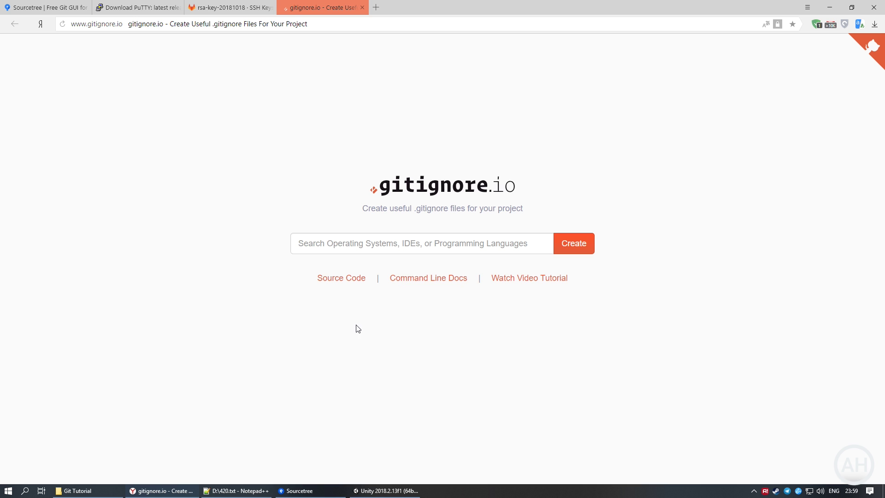
Generate an ignore file for Unity on the gitignore.io website in the browser
left_click(462, 234)
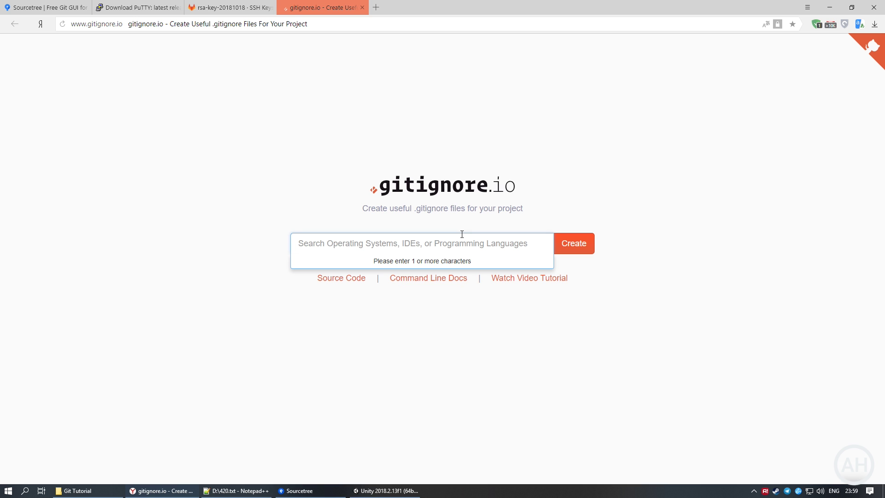
type("Unity")
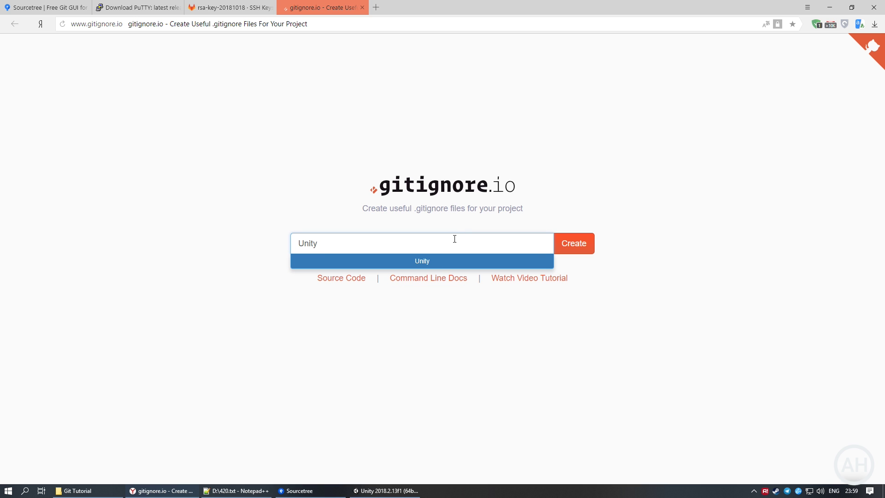
left_click(435, 262)
left_click(582, 248)
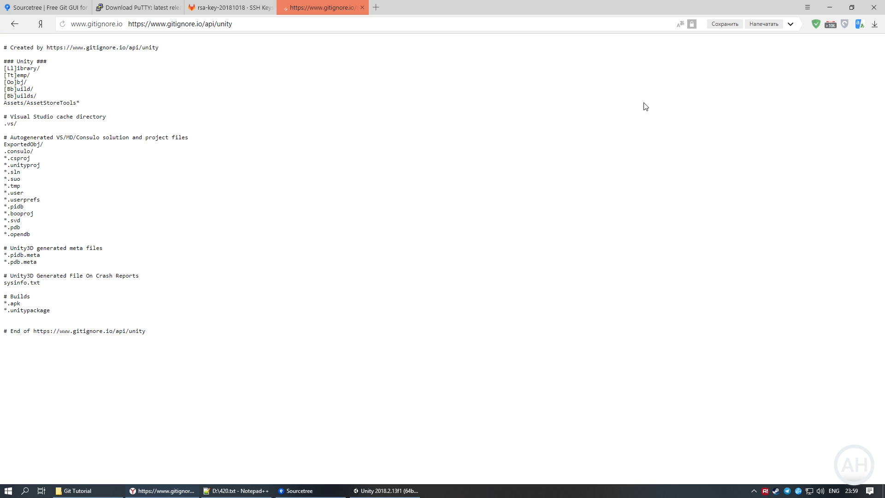
Save the generated page as .gitignore in the Git Tutorial project folder, with the file type set to all files
left_click(725, 24)
type(".")
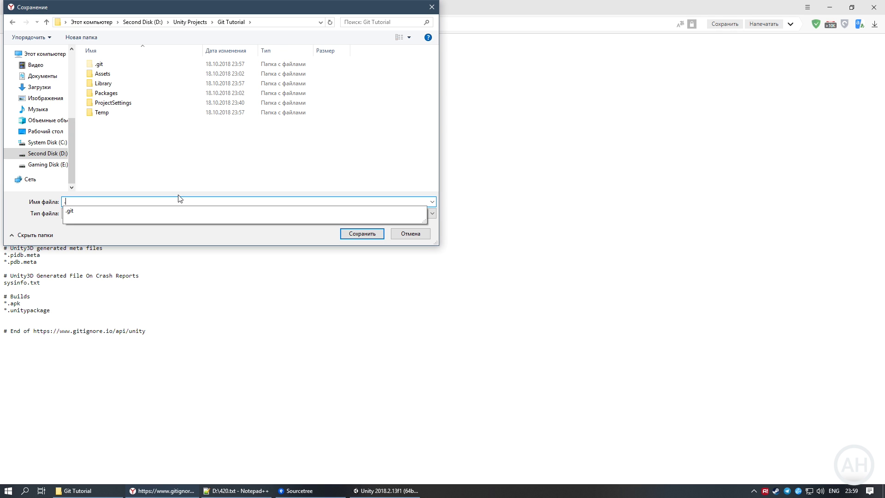
type("gitignore")
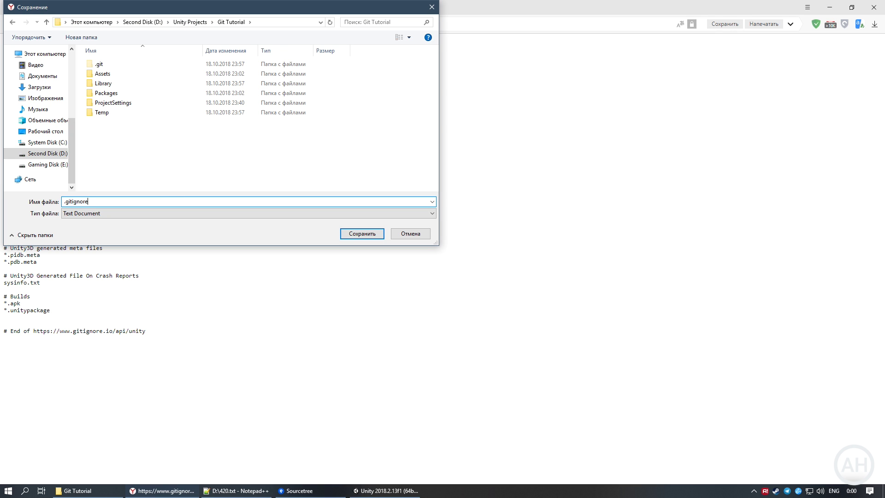
left_click(118, 213)
left_click(118, 236)
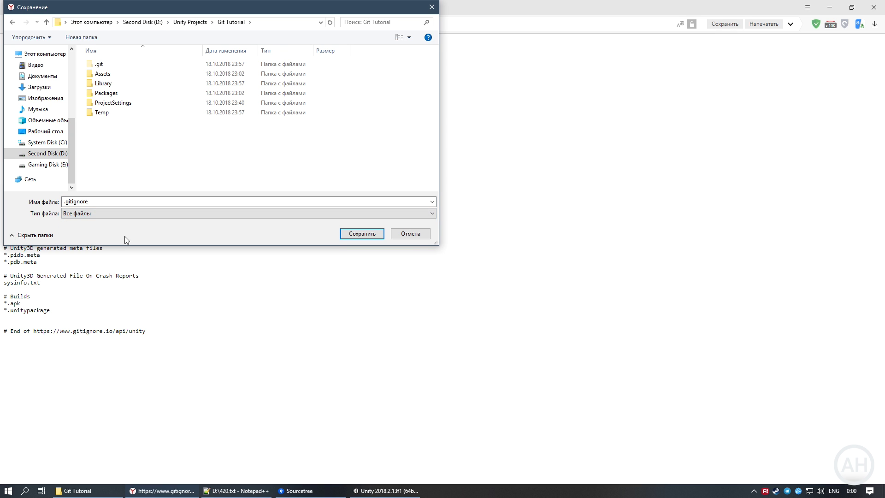
left_click(353, 235)
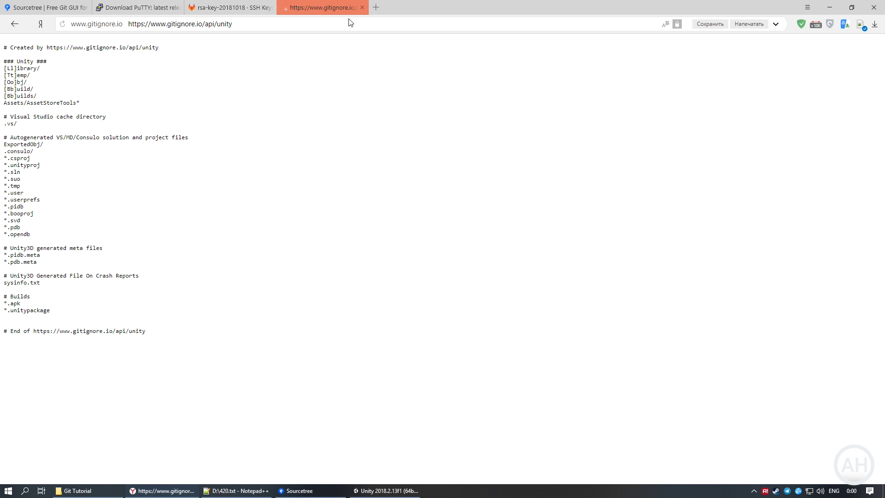
Return to Sourcetree and look through the files still listed as unstaged
left_click(829, 7)
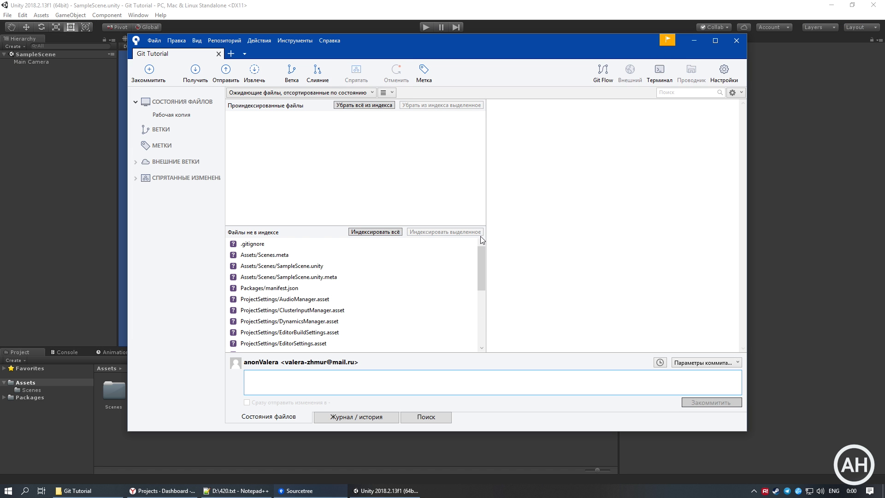
scroll(482, 272, "down", 4)
left_click_drag(481, 290, 483, 252)
Switch to Unity and check the Asset Serialization mode options in the project's Editor settings, leaving the mode as it is
left_click(356, 5)
left_click(24, 16)
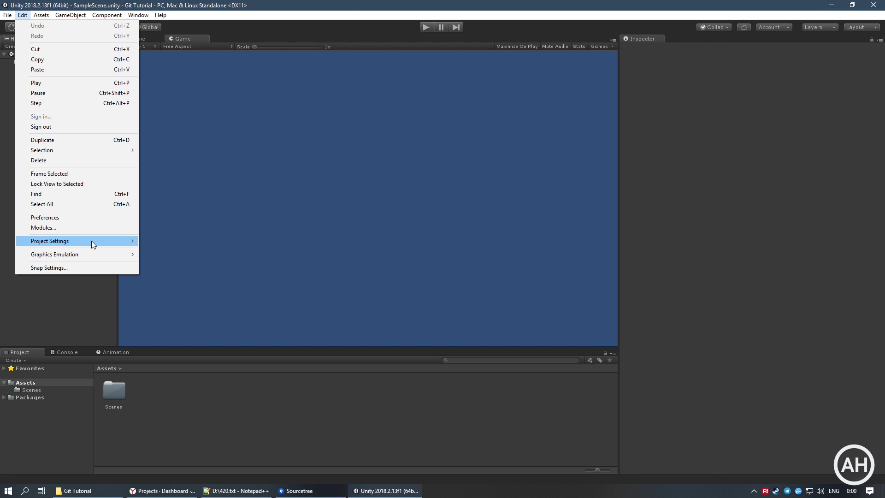
mouse_move(107, 243)
left_click(160, 334)
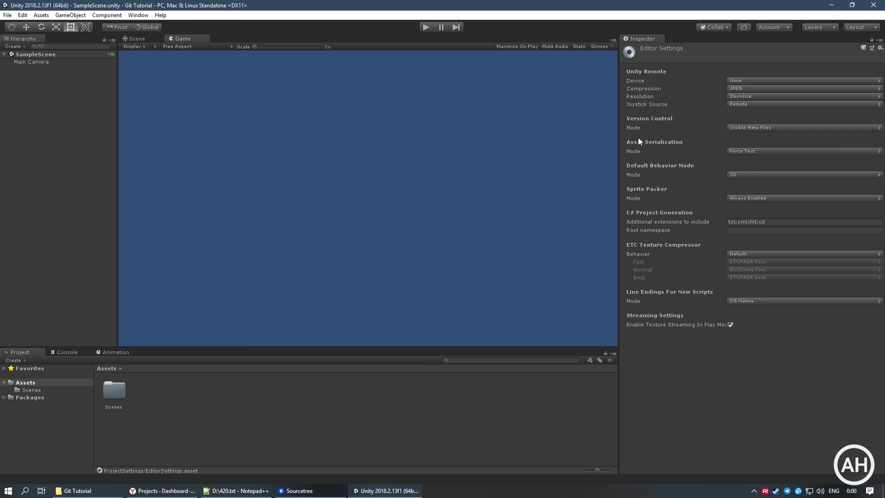
left_click(756, 151)
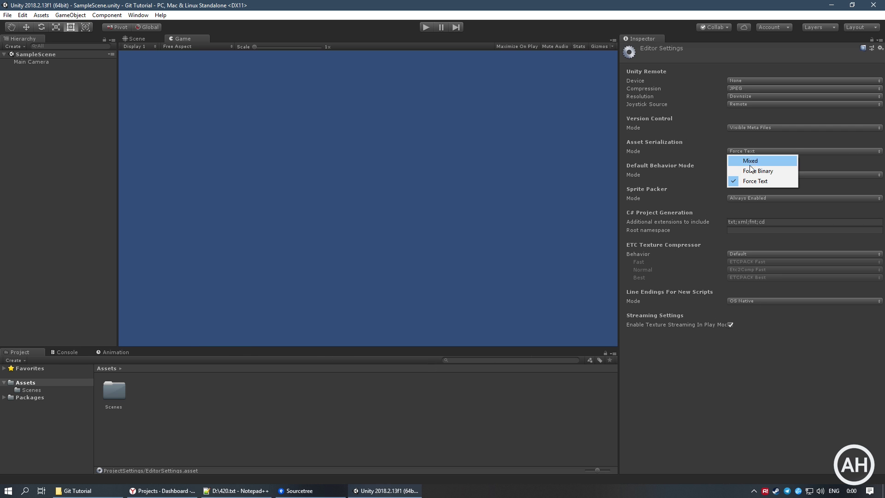
left_click(781, 375)
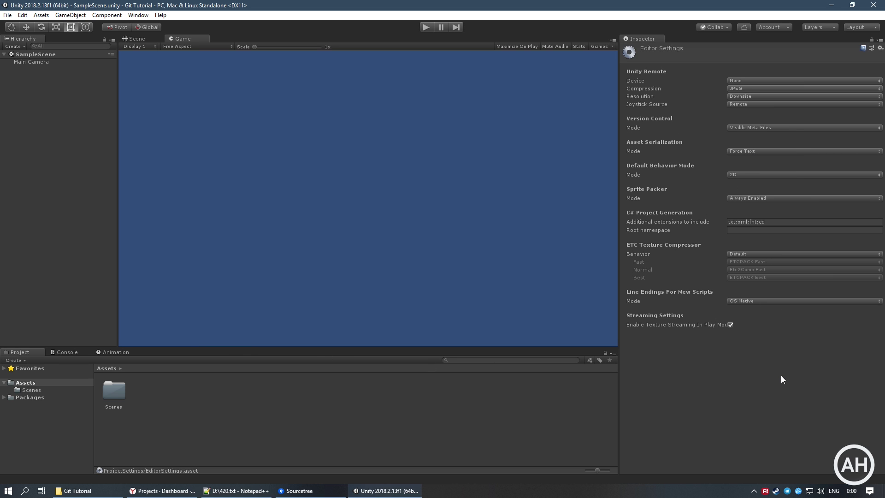
left_click(40, 174)
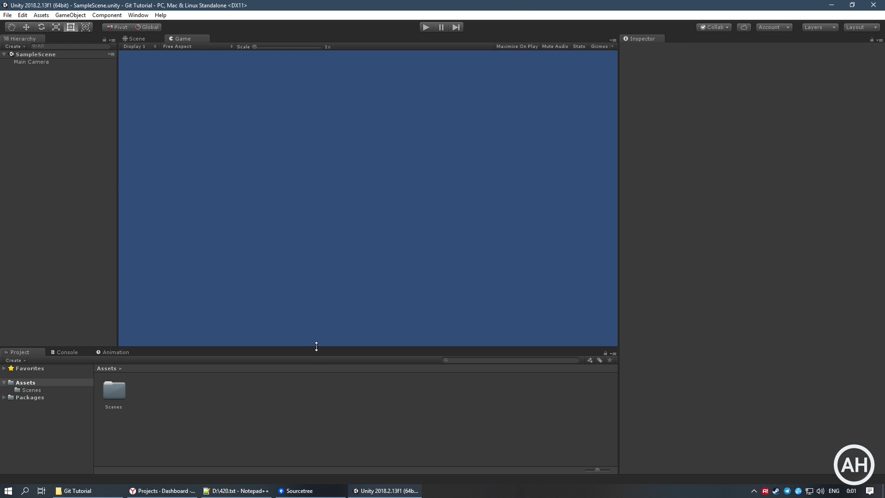
Stage all unstaged files of the repository in Sourcetree and look through the staged list
left_click(300, 490)
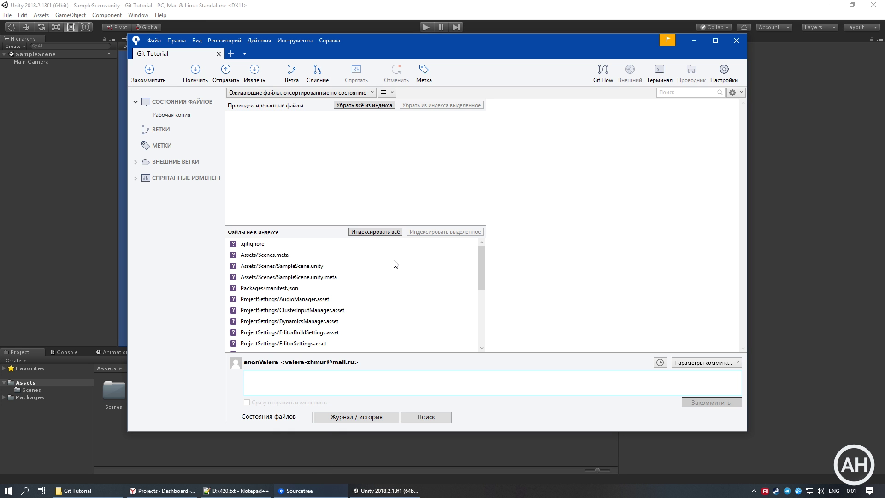
left_click(375, 232)
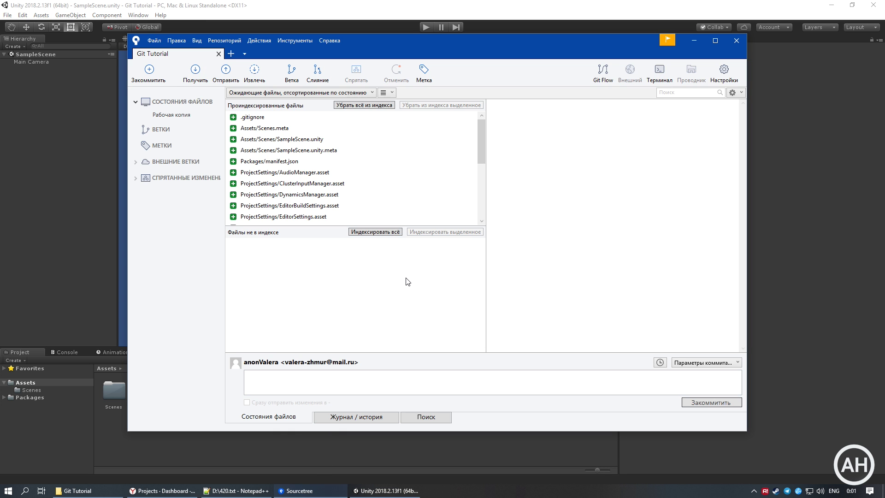
scroll(280, 180, "down", 4)
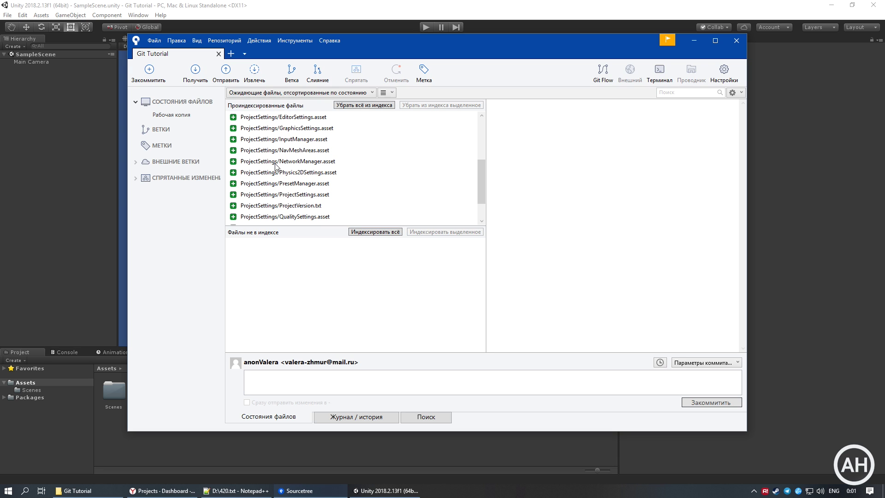
scroll(284, 199, "up", 5)
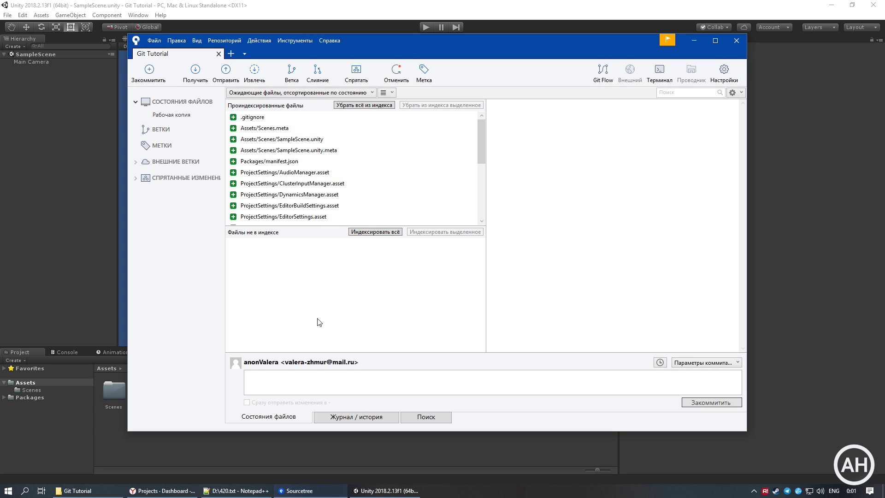
Commit the staged files with the message "Init commit" and show the history of the master branch
left_click(300, 392)
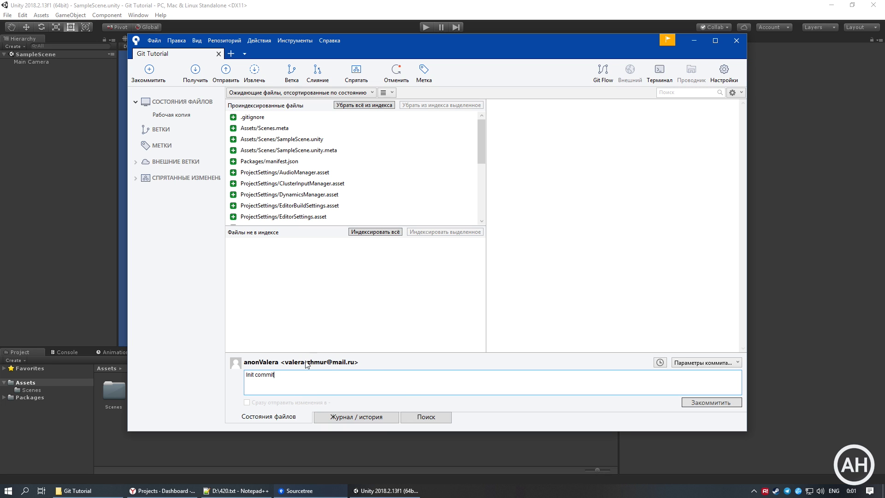
left_click(724, 406)
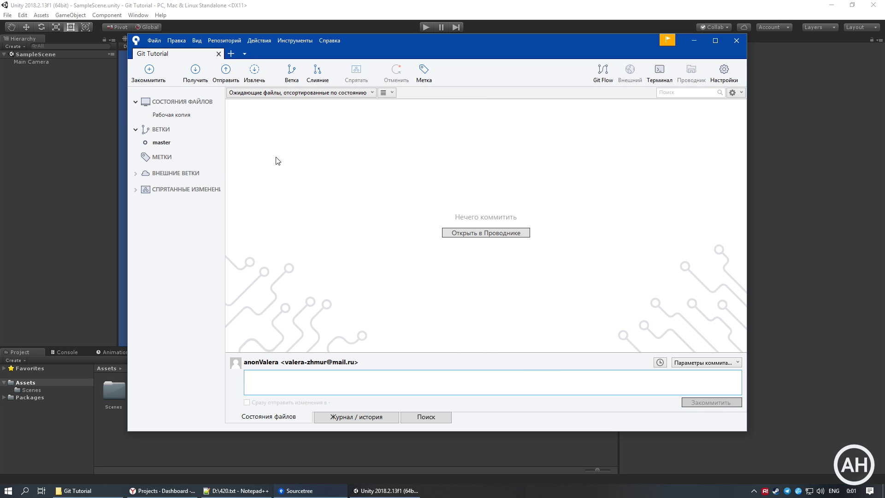
left_click(188, 146)
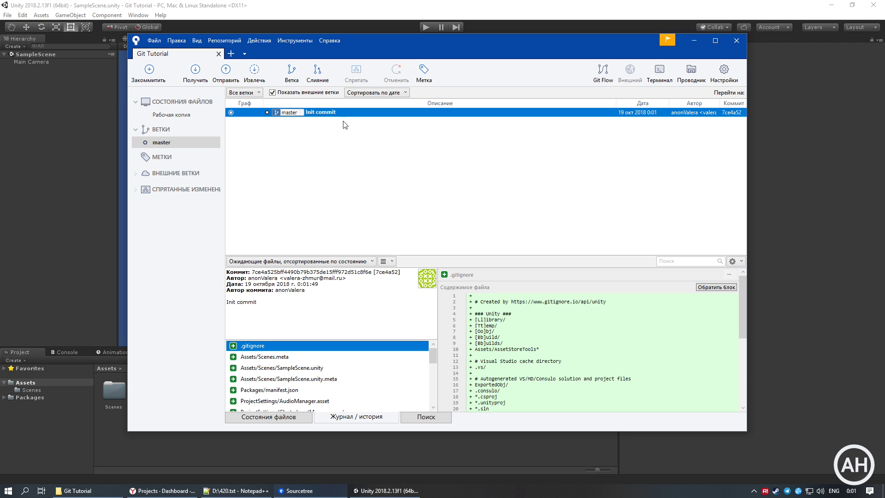
In Unity, set the Main Camera's background to the darker red swatch colour and save the scene
left_click(69, 63)
left_click(69, 61)
left_click(751, 119)
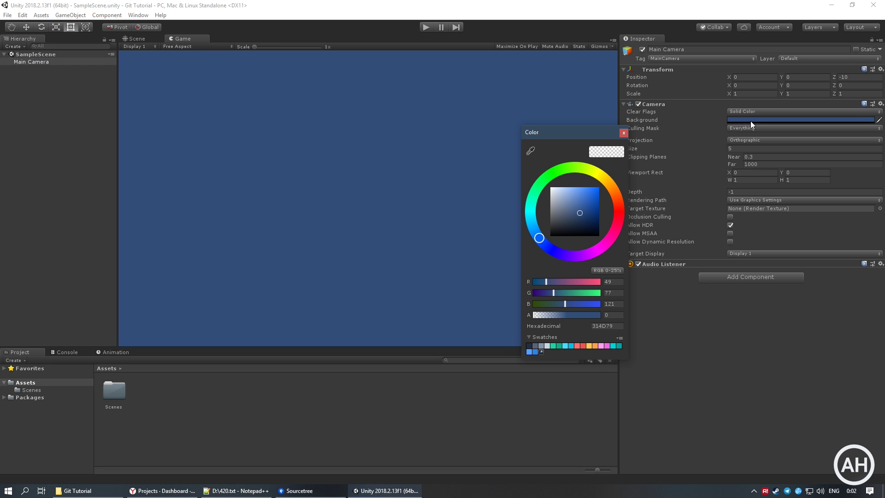
left_click(583, 346)
left_click(621, 134)
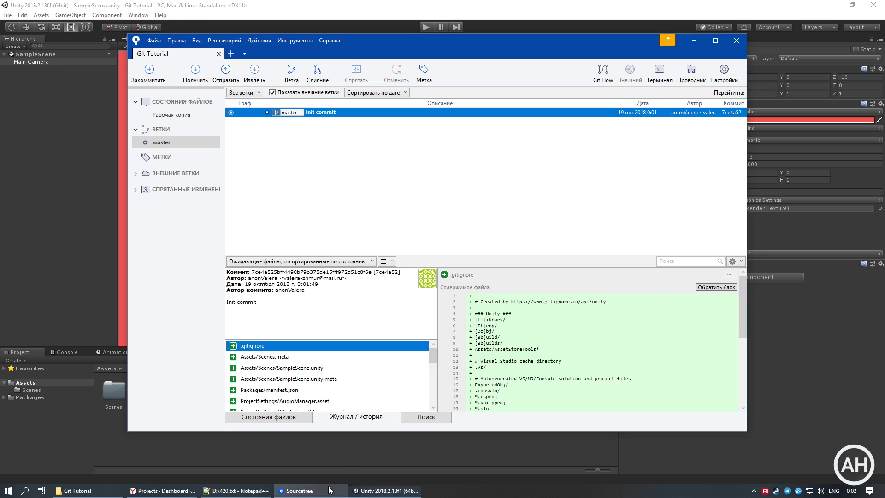
Switch to Sourcetree and examine the uncommitted changes in Assets/Scenes/SampleScene.unity, down to the camera's background colour lines
left_click(309, 490)
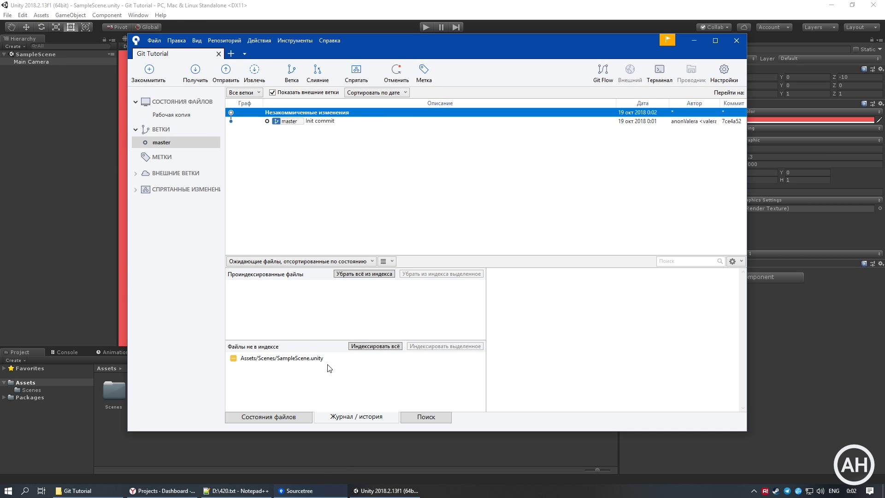
left_click(307, 362)
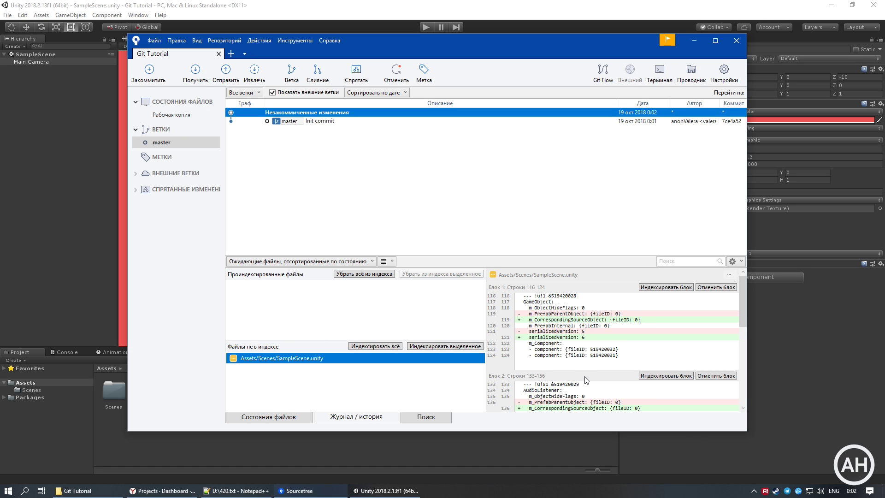
left_click_drag(572, 431, 576, 451)
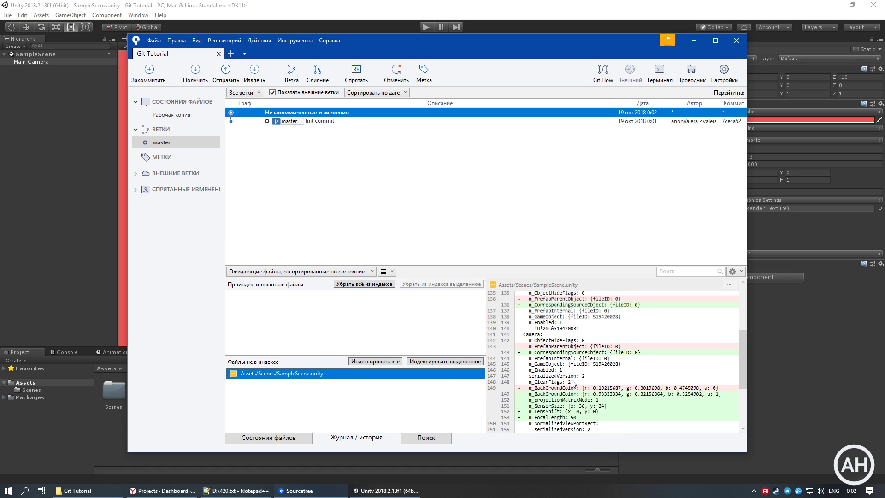
Enlarge the lower area with the file lists and diff, and stage the changed Assets/Scenes/SampleScene.unity
left_click_drag(518, 266, 517, 240)
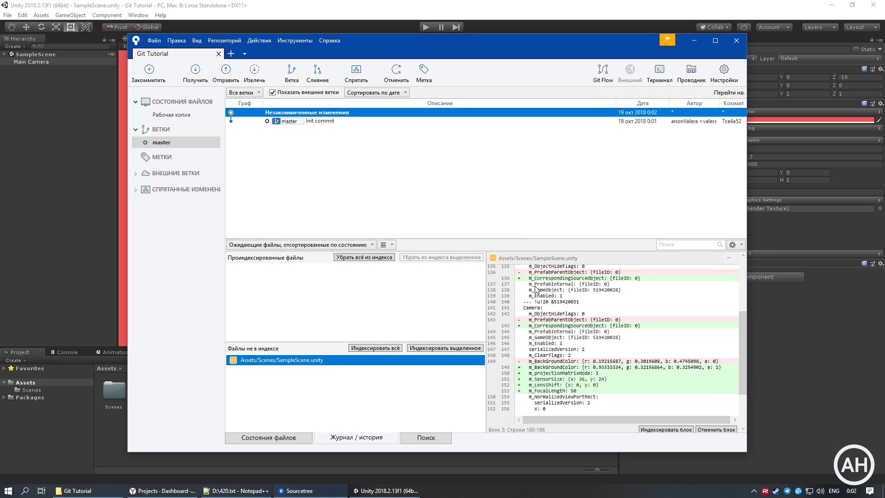
scroll(551, 275, "up", 1)
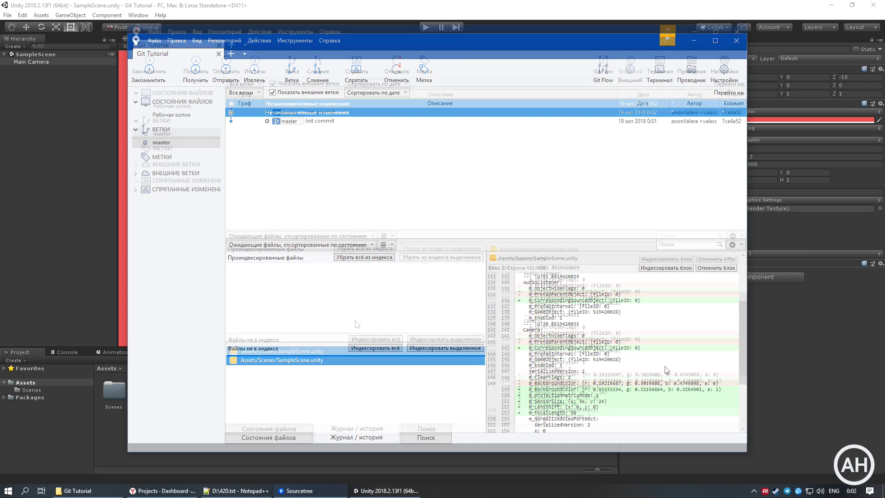
left_click_drag(461, 41, 461, 32)
left_click(375, 340)
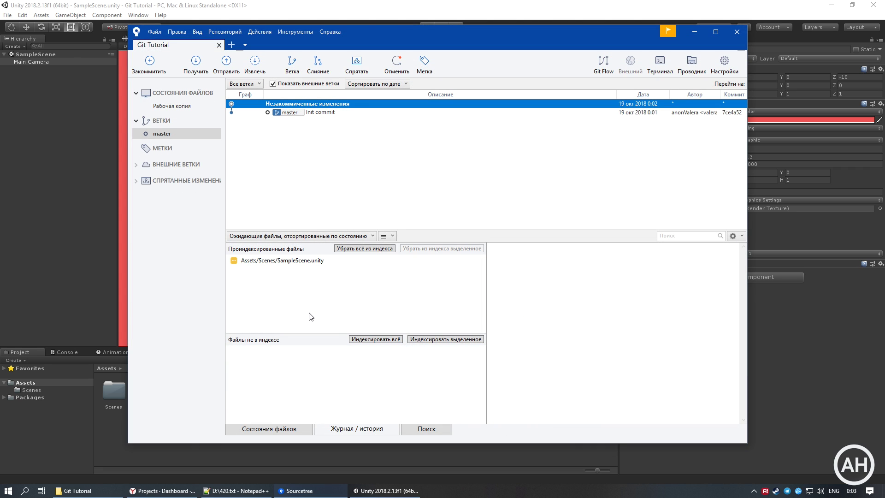
Commit the staged scene file with the message "Изменён цвет БГ камеры :3"
left_click(290, 431)
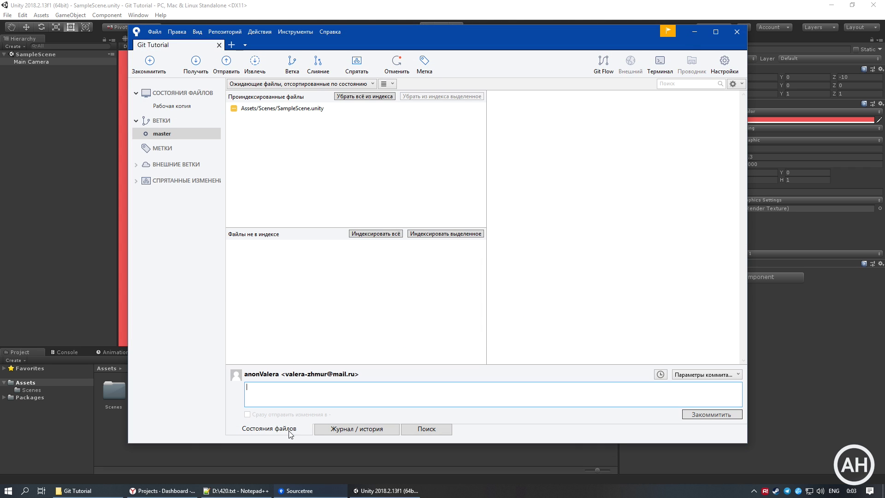
key("alt+shift")
type("Изменён цвет БГ камеры :3")
left_click(711, 414)
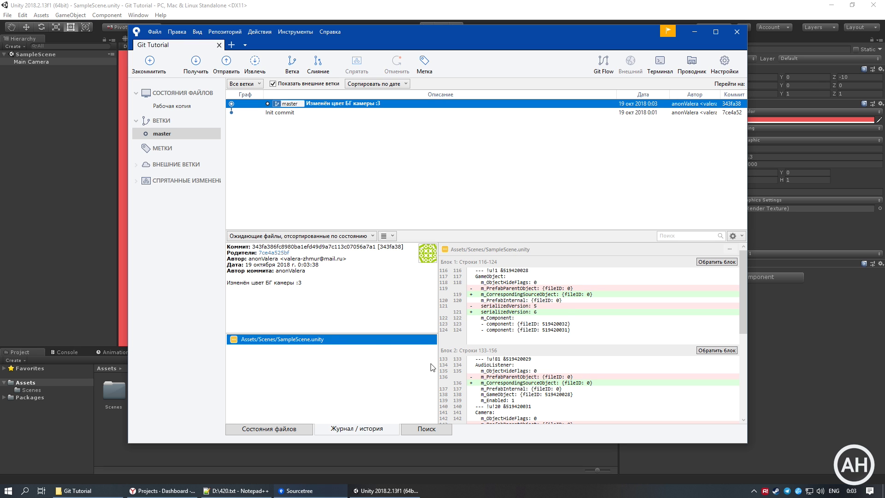
Check out the "Init commit" revision as a detached HEAD, and reload the changed scene in Unity
right_click(292, 115)
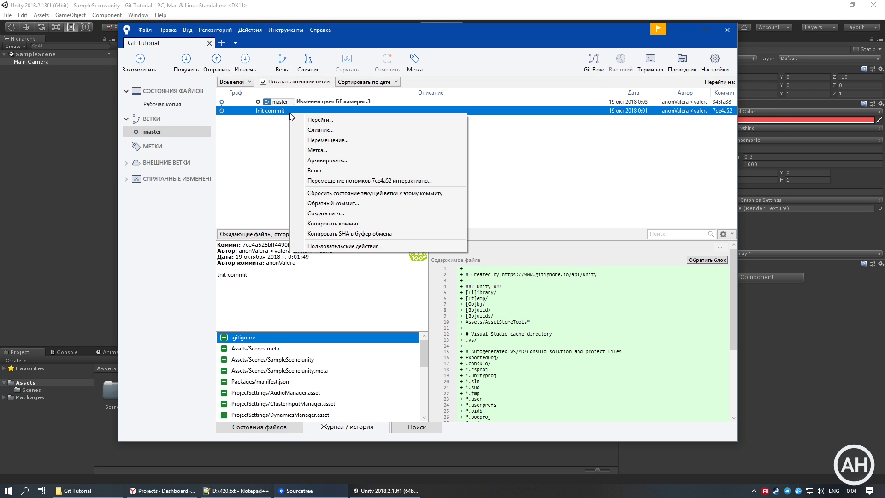
left_click(339, 122)
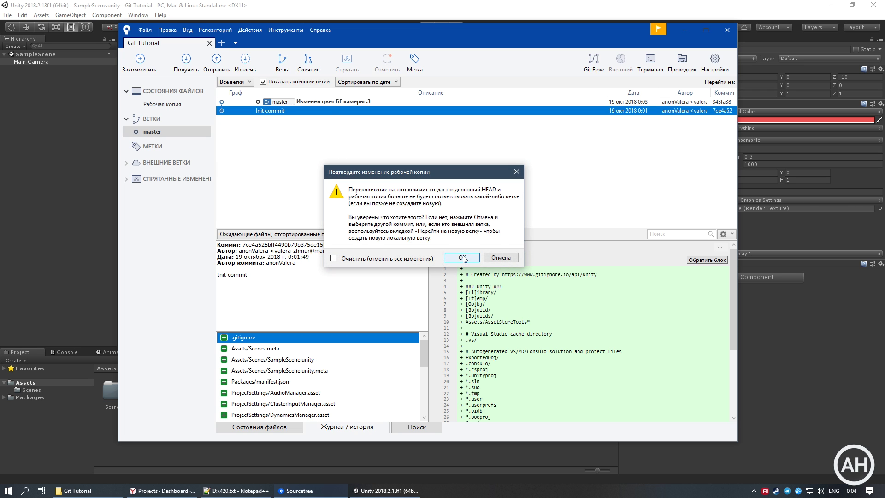
left_click(463, 257)
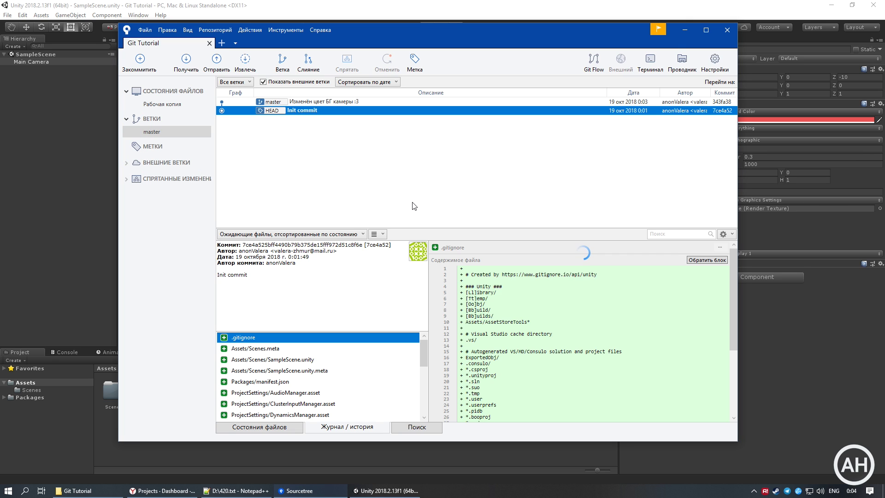
left_click(371, 3)
left_click(469, 266)
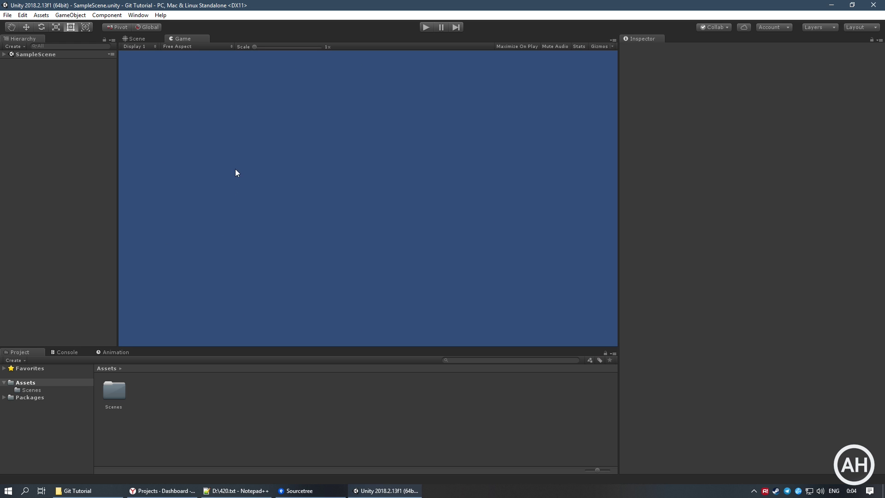
Return to Sourcetree, check out the latest master commit, and reload the scene in Unity again
key("alt+Tab")
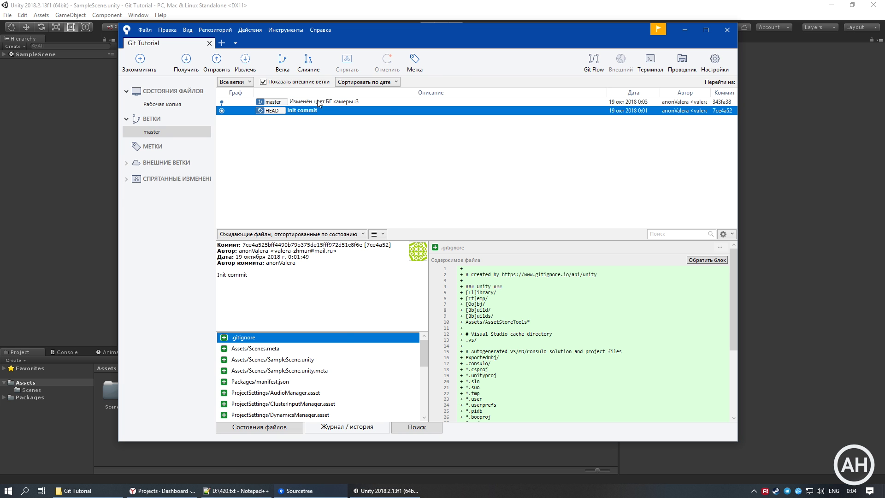
double_click(376, 102)
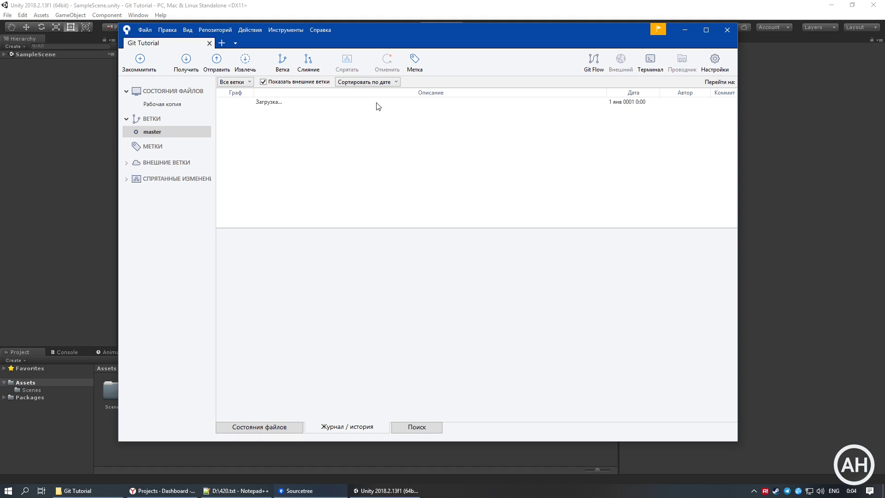
left_click(362, 2)
left_click(469, 266)
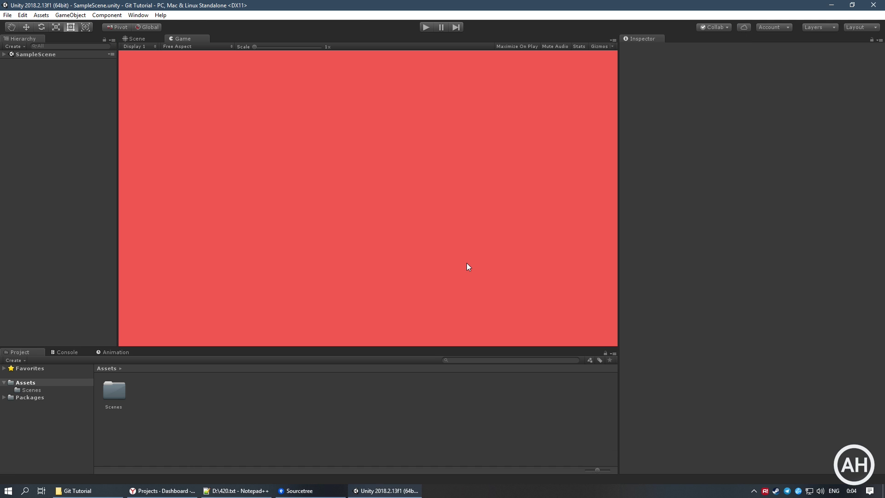
Back in Sourcetree, start adding a remote in the repository settings and make it the default remote, origin
key("alt+Tab")
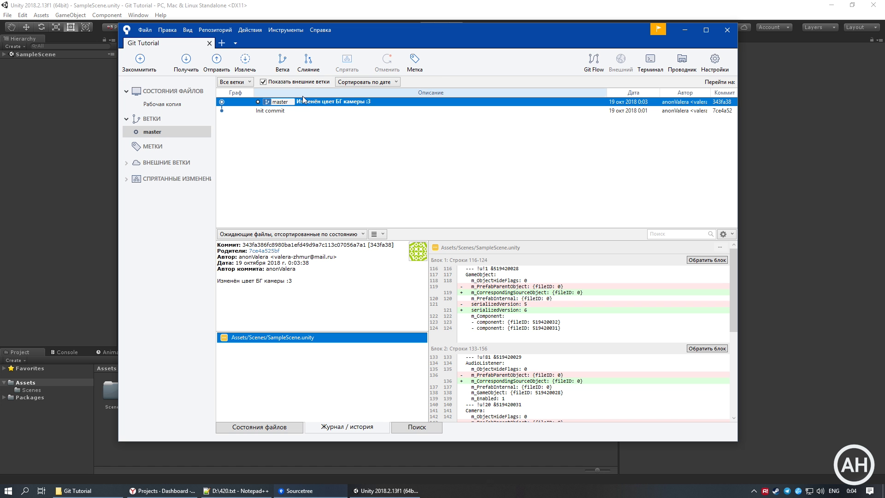
left_click(231, 30)
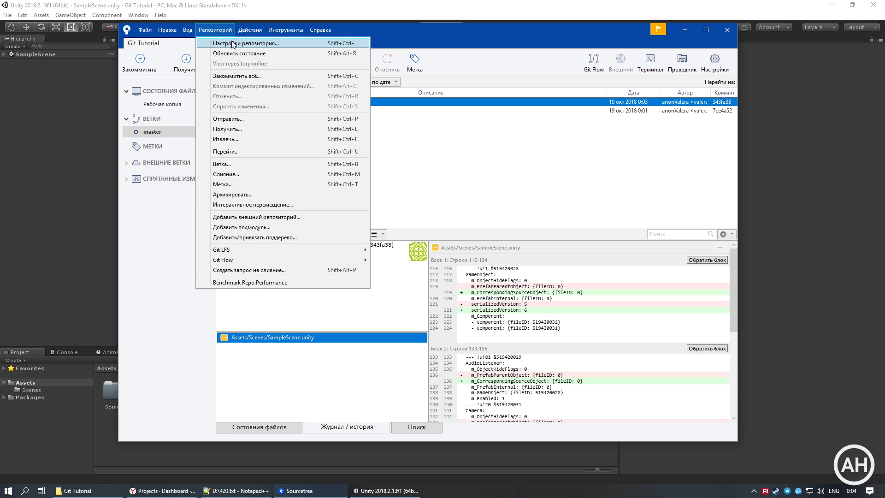
left_click(232, 42)
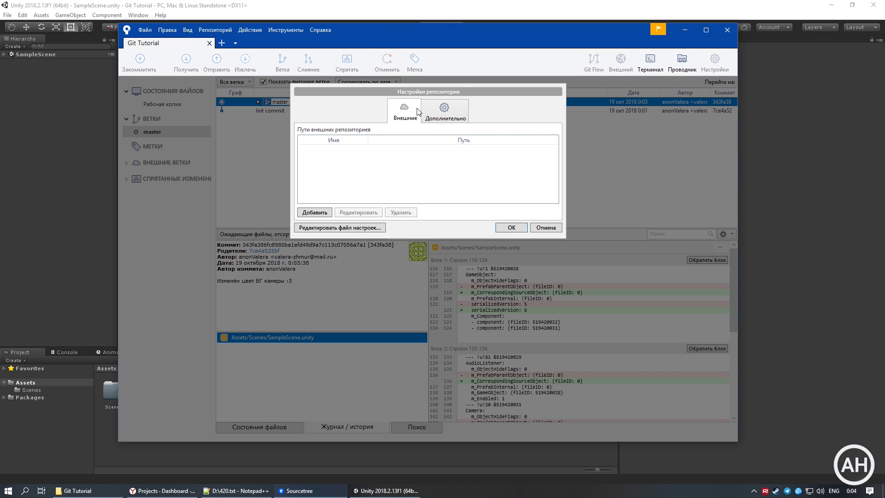
left_click(327, 212)
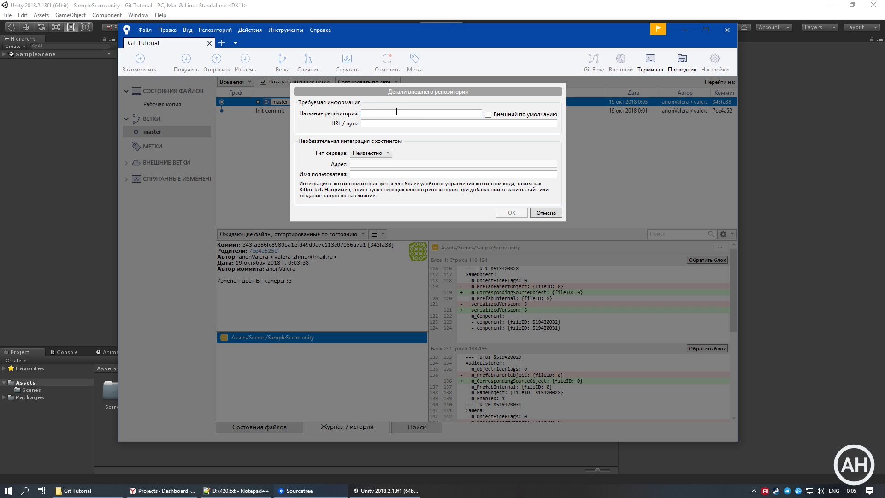
left_click(488, 114)
left_click(396, 124)
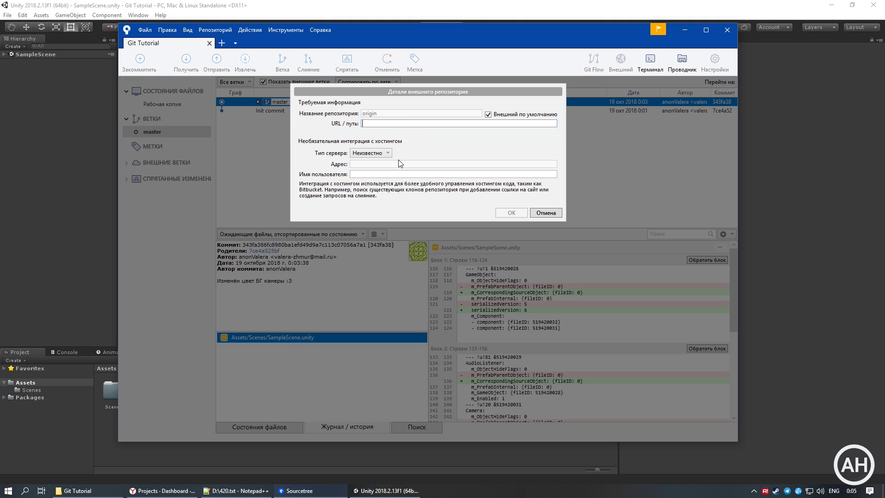
Switch to GitLab in the browser, create a private blank project "Git Tutorial" with the description "Project for tutorial", and permanently dismiss the HTTPS password notice
left_click(180, 493)
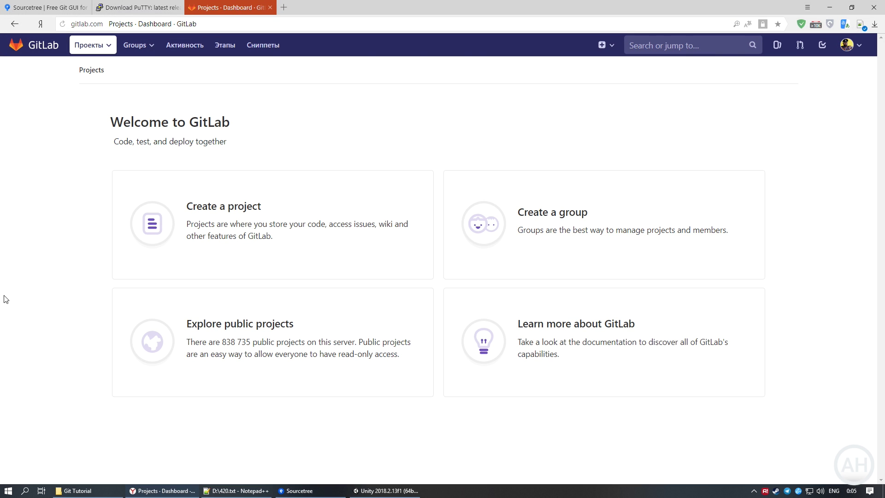
left_click(170, 206)
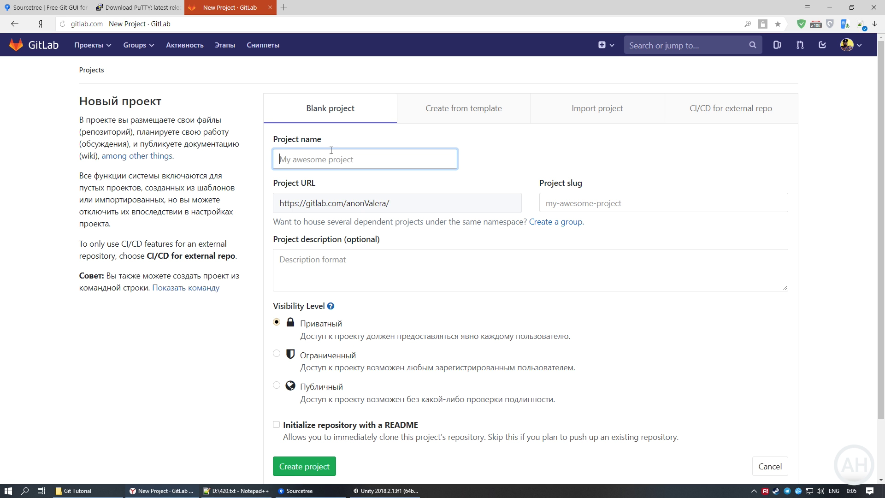
left_click(329, 159)
type("Git Tutorial")
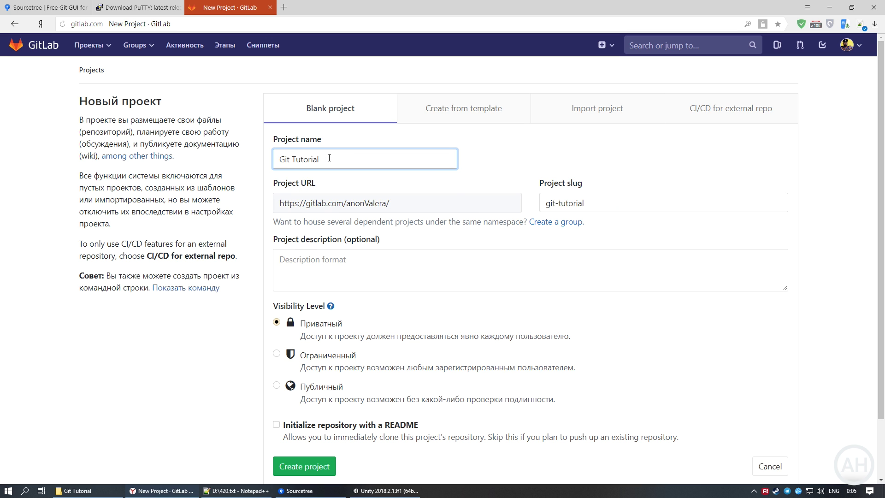
left_click(483, 170)
scroll(331, 238, "down", 1)
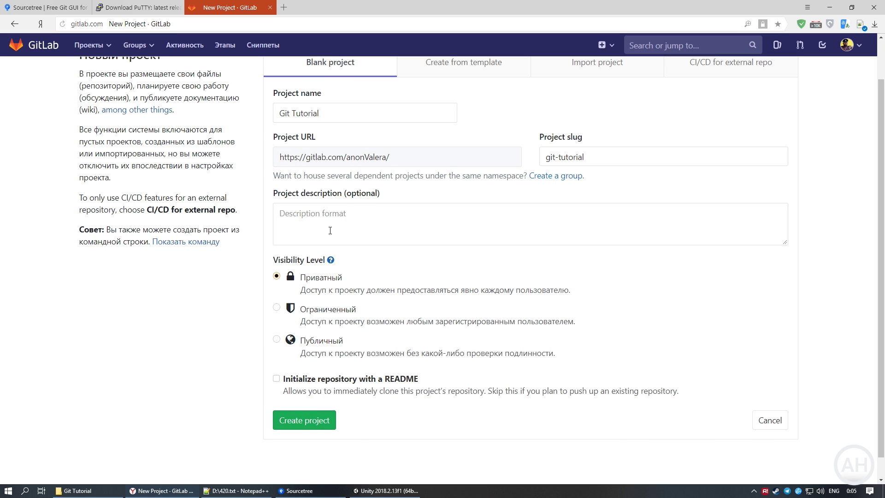
left_click(330, 231)
type("Project for tutorial")
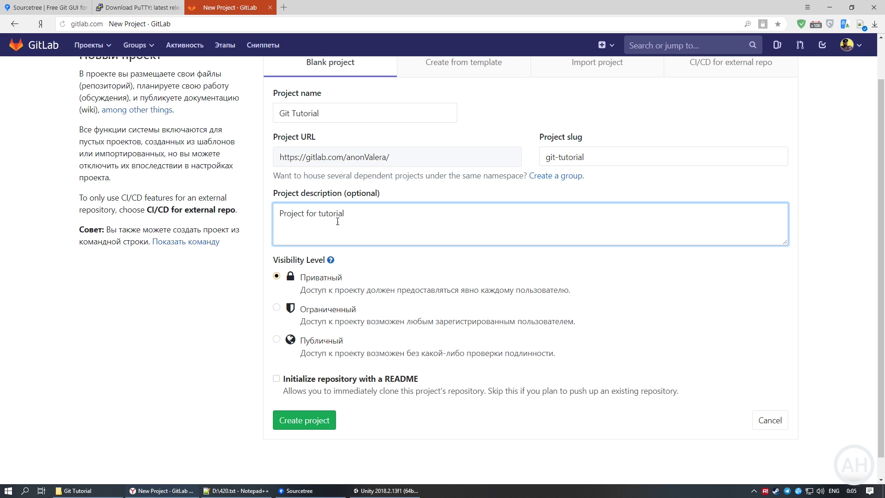
left_click(435, 190)
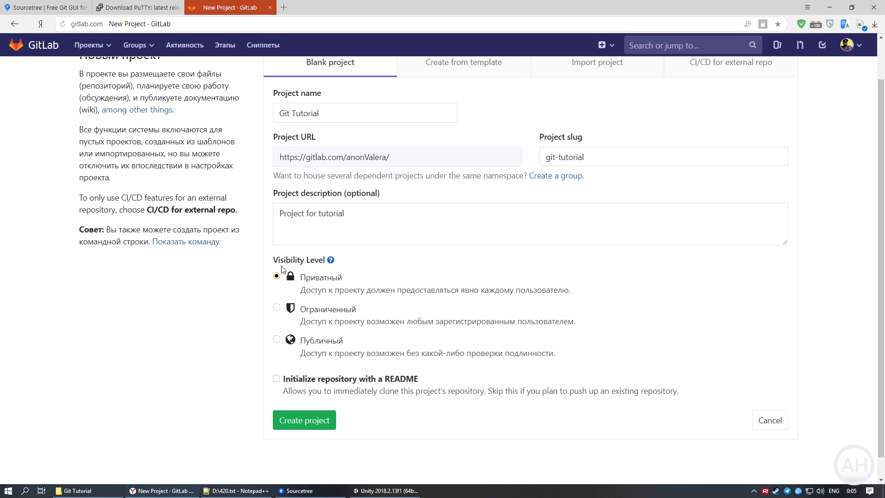
scroll(376, 359, "down", 1)
left_click(325, 403)
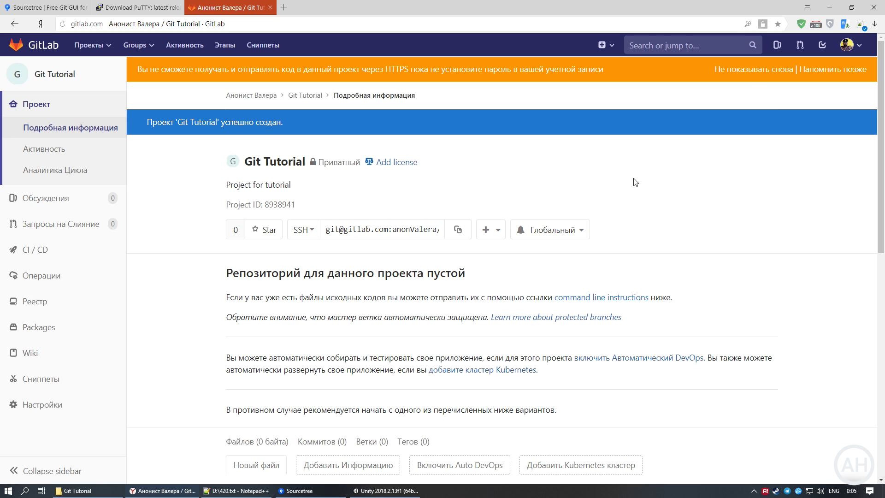
left_click(754, 70)
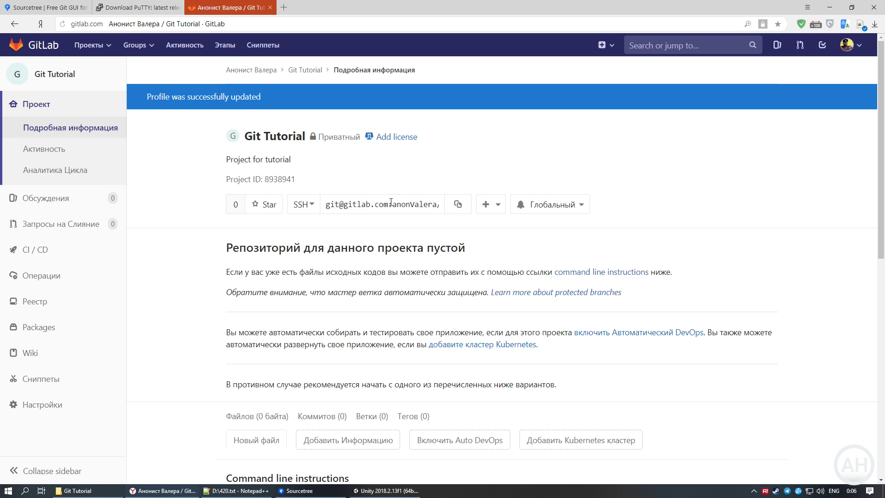
Copy the GitLab project's SSH URL, enter it as the origin remote's URL in Sourcetree, and save the repository settings
left_click(459, 210)
key("alt+Tab")
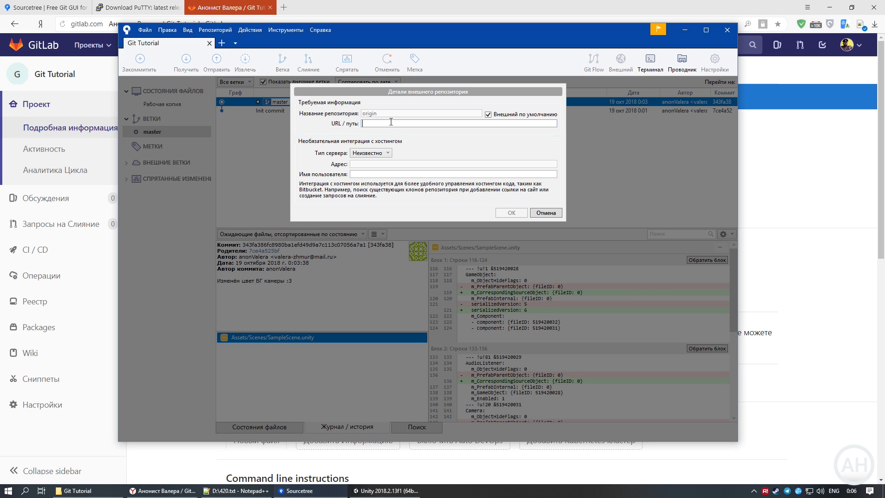
key("ctrl+v")
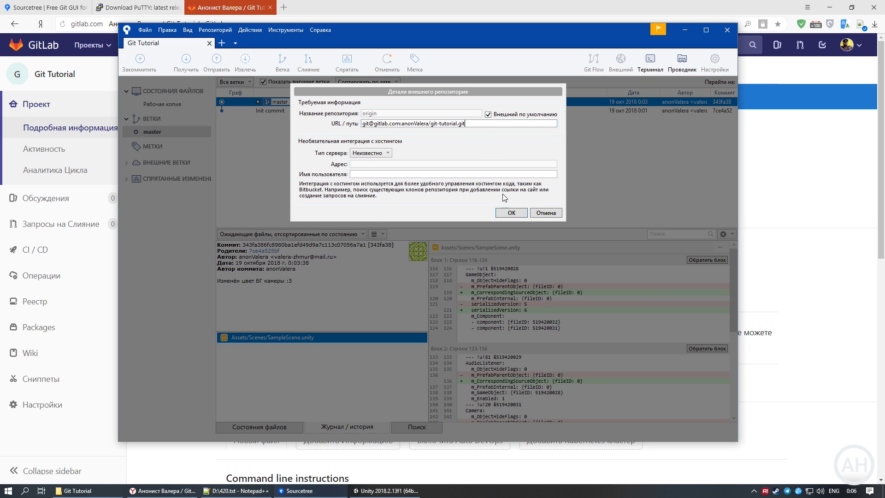
left_click(512, 213)
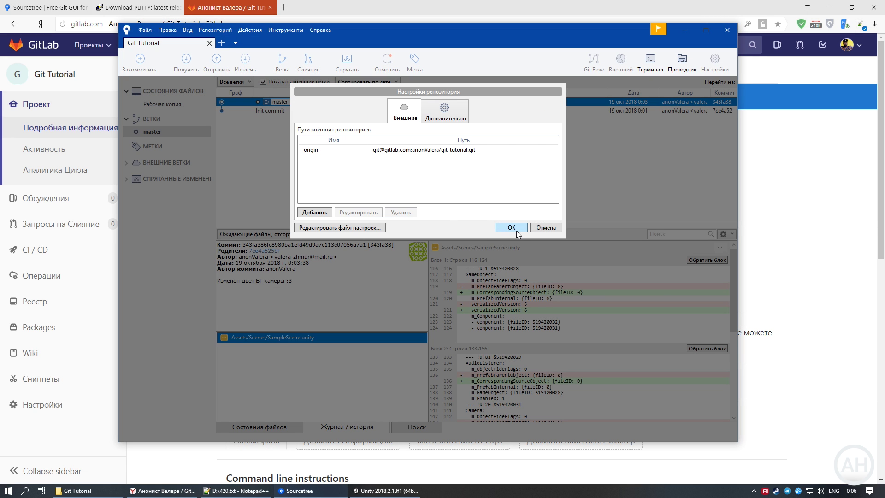
left_click(511, 228)
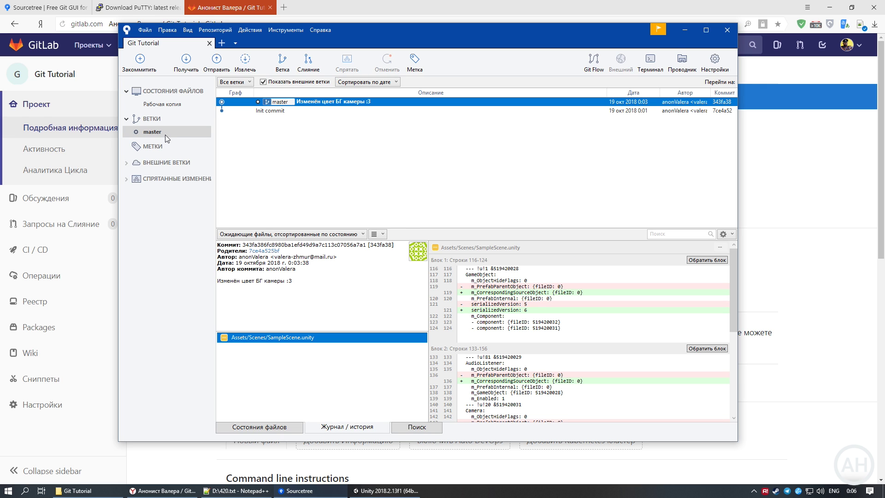
Push the local master branch to the master branch of the origin remote, with tracking enabled
left_click(212, 64)
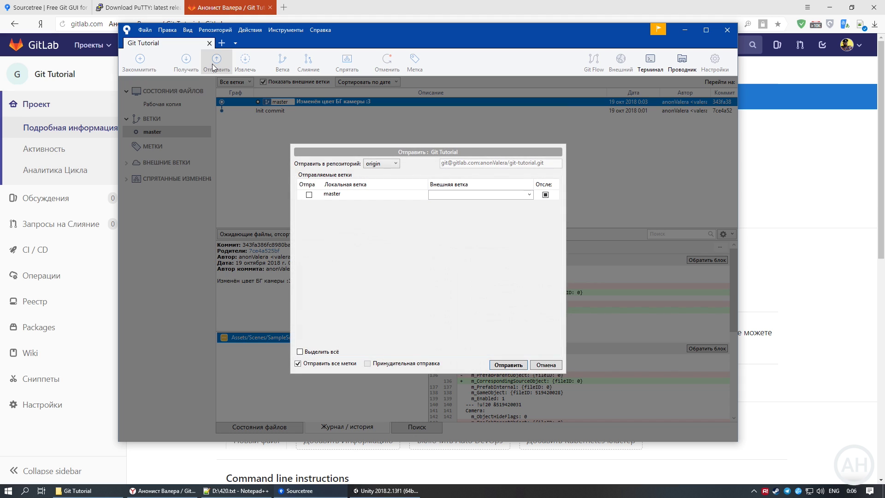
left_click(308, 195)
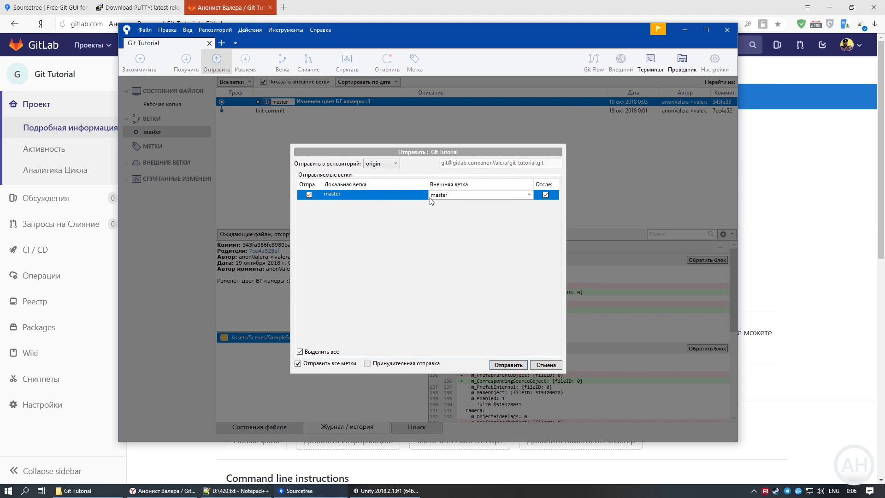
left_click(522, 195)
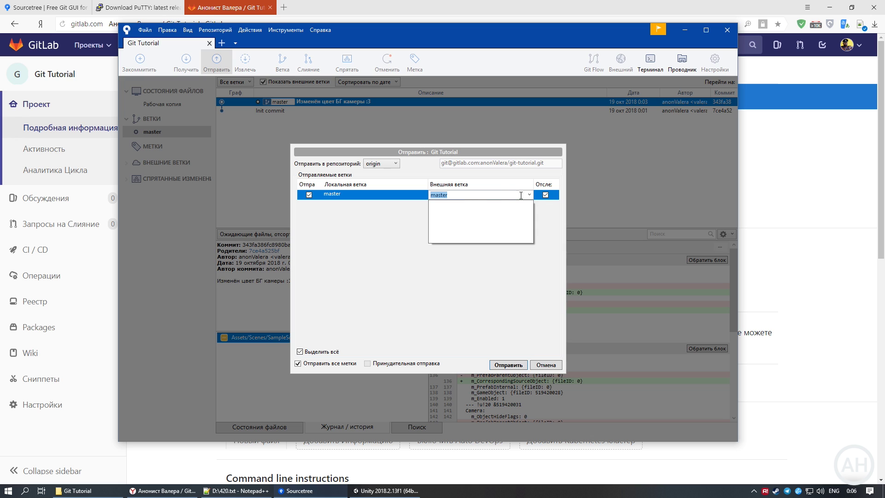
left_click(530, 196)
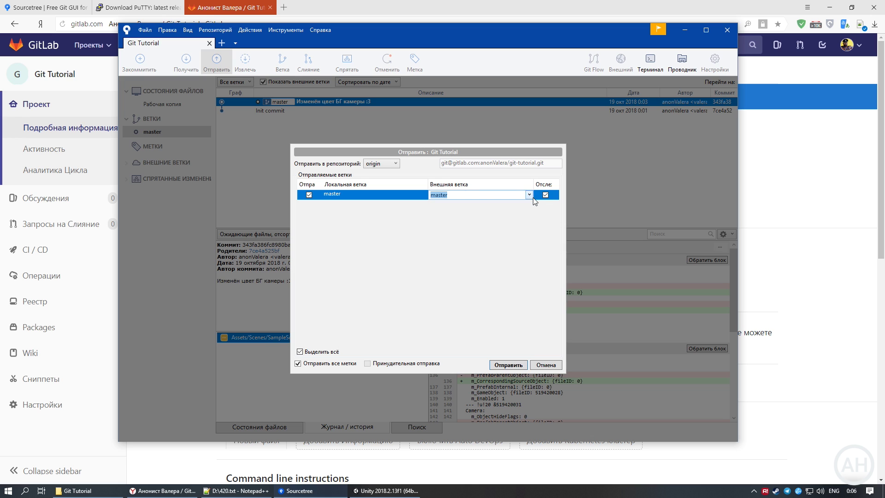
left_click(508, 365)
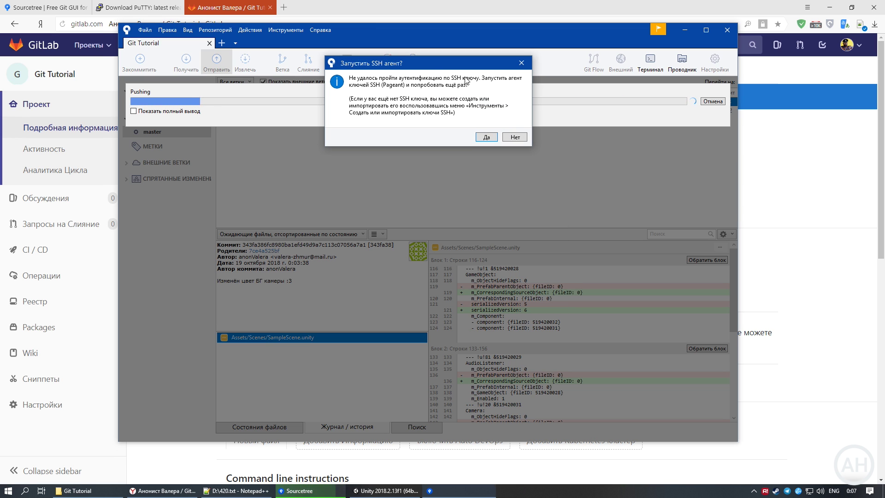
Launch the Pageant SSH agent, enter the key's passphrase to load it, and retry the push to origin
left_click(481, 137)
type("••")
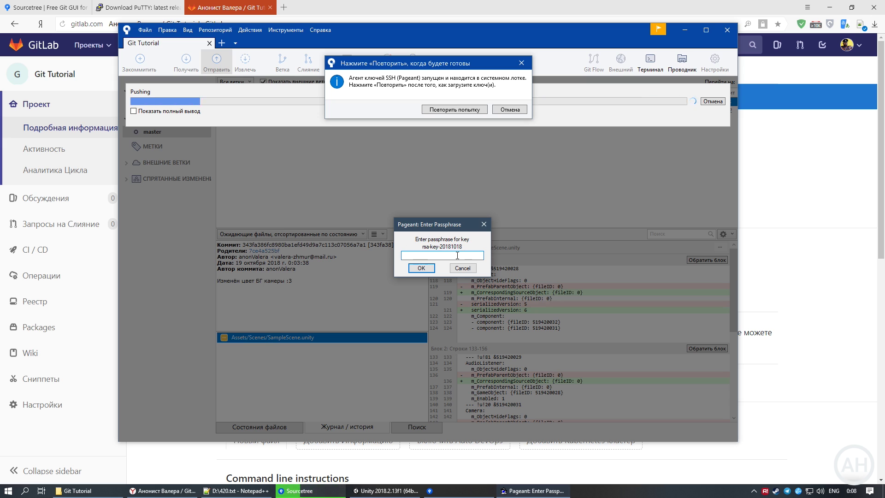
type("••••••")
left_click(421, 269)
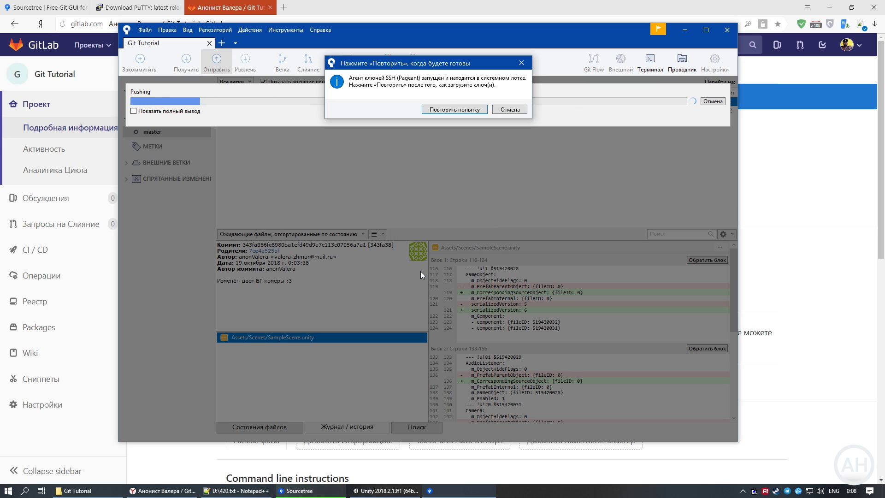
left_click(477, 112)
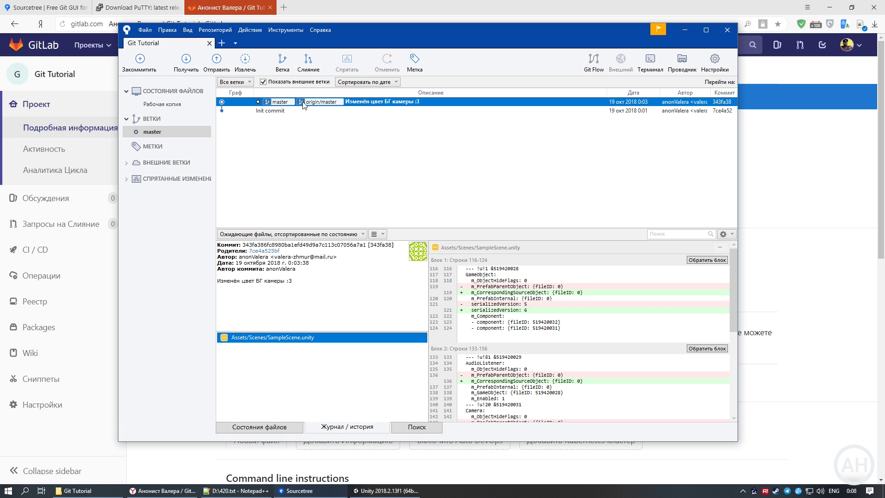
Switch to GitLab in the browser and reload the Git Tutorial project page to check the pushed files and commits
left_click(39, 47)
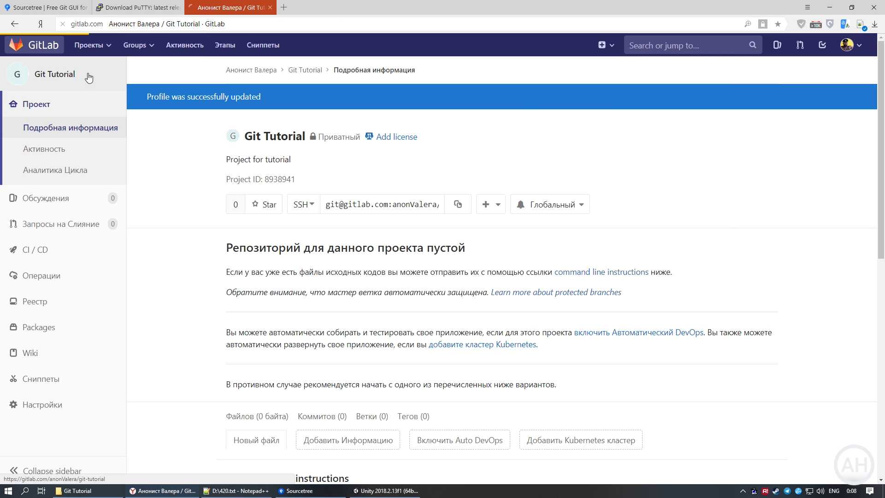
left_click(149, 161)
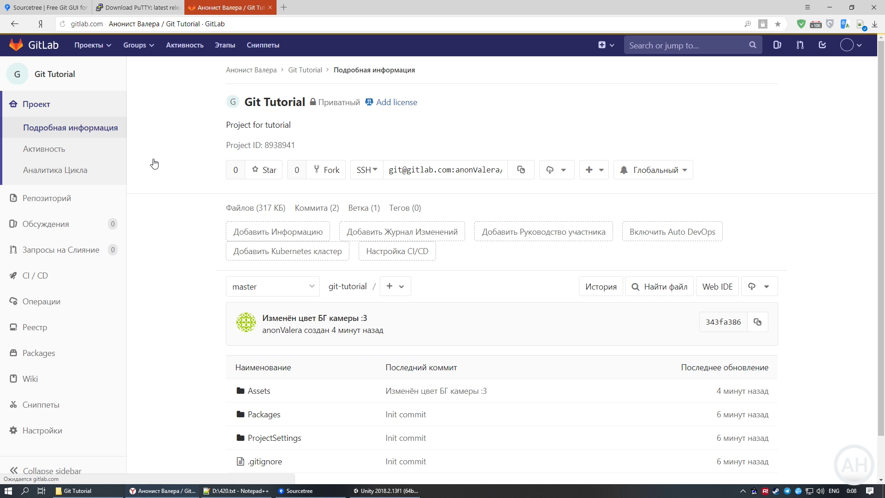
scroll(194, 168, "down", 2)
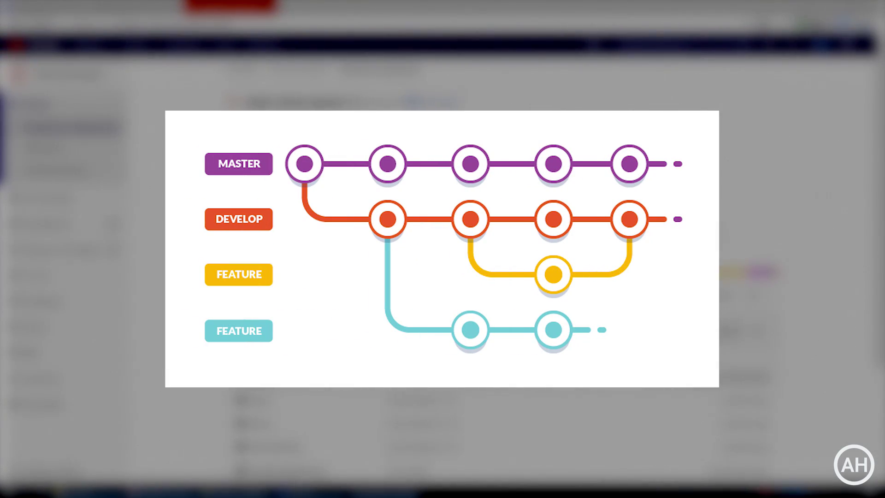
Examine the master commit graph of the clash-chest-opener project down to its initial commit and back to the newest one
scroll(442, 277, "down", 3)
scroll(443, 277, "up", 3)
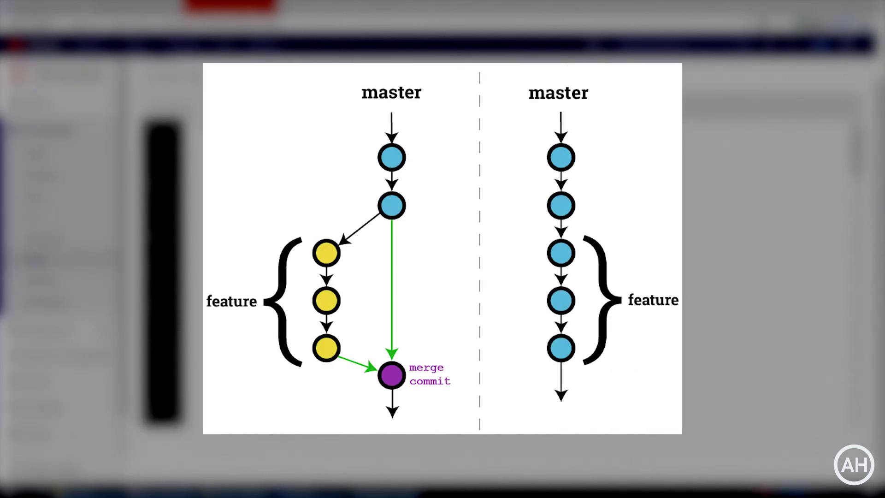
scroll(498, 277, "down", 15)
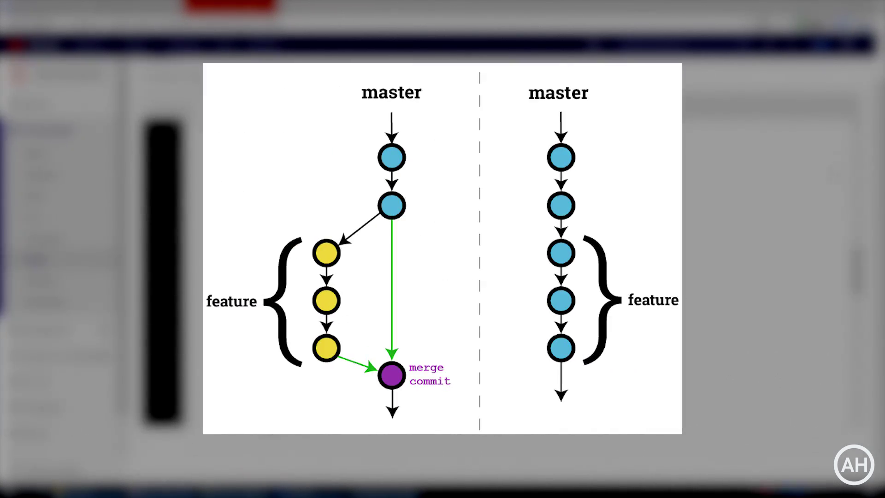
scroll(823, 184, "down", 8)
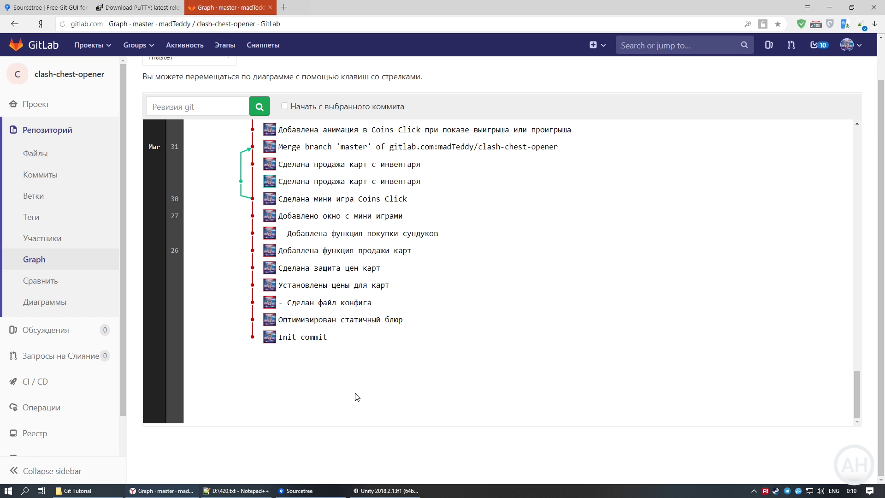
left_click_drag(857, 406, 862, 162)
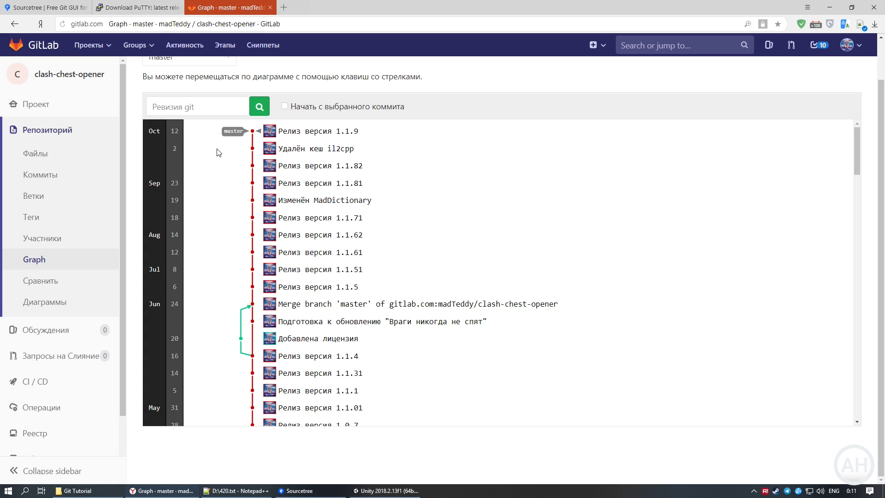
View the clash-chest-opener project's details page and return to the GitLab dashboard listing all projects
left_click(46, 109)
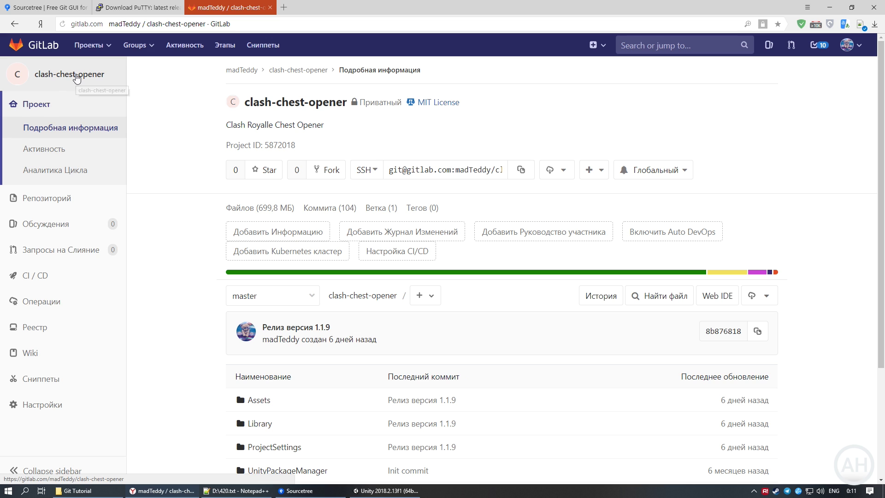
left_click(77, 78)
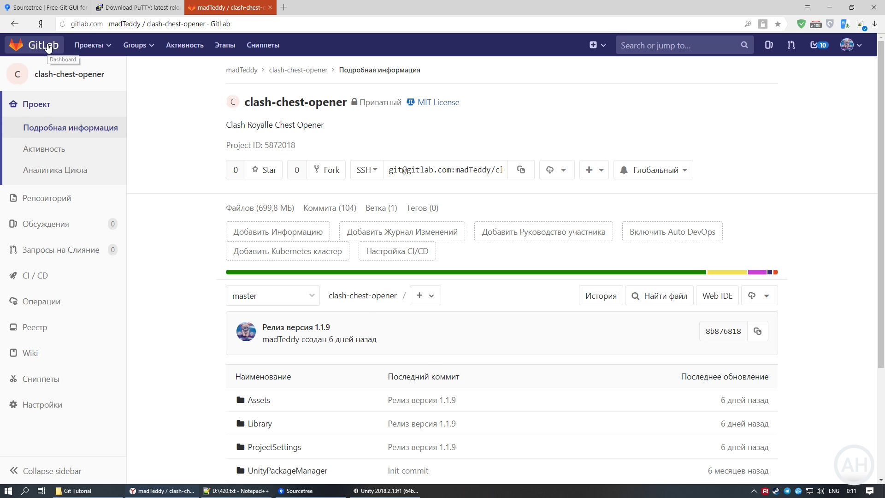
left_click(46, 46)
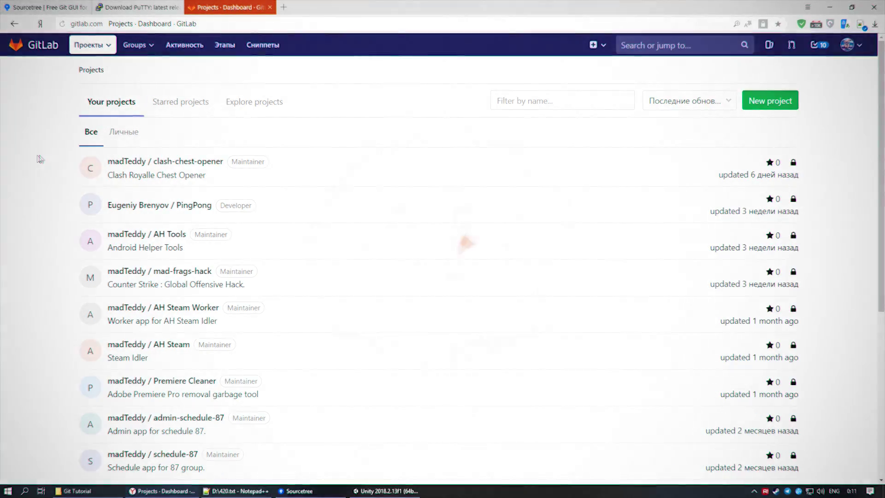